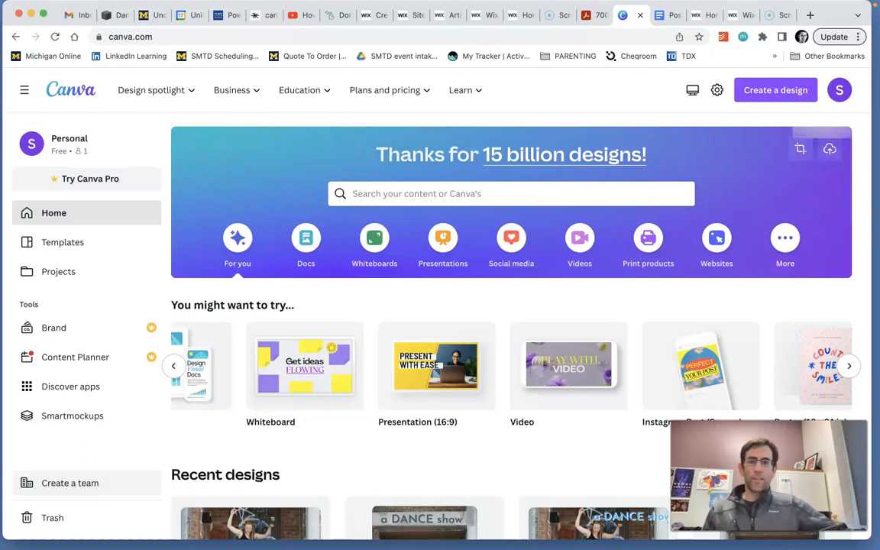
Minimize the browser window and open the Dance Promo Images folder on the desktop
click(31, 16)
drag(752, 458, 149, 118)
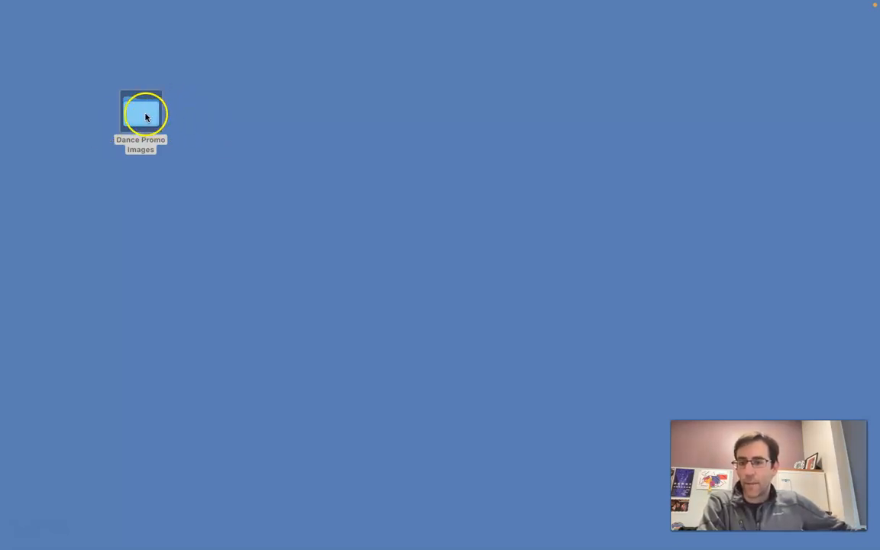
click(139, 145)
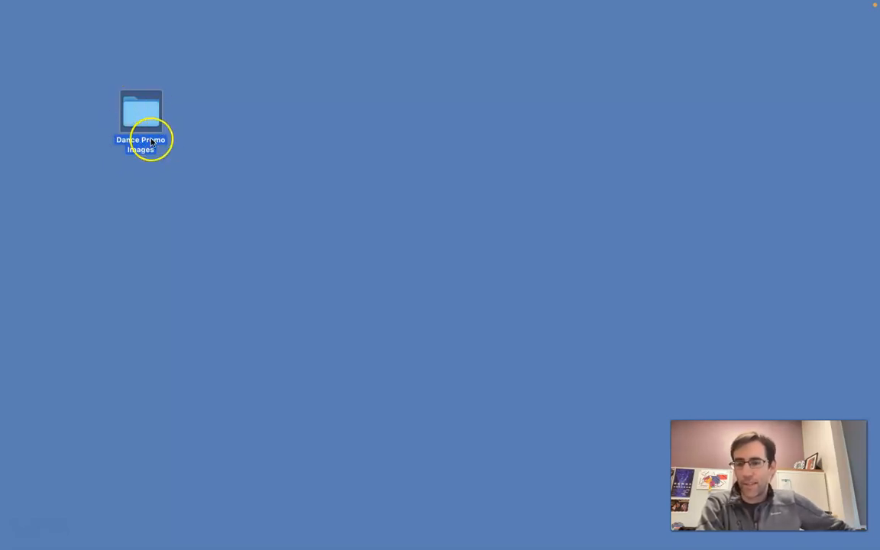
click(84, 91)
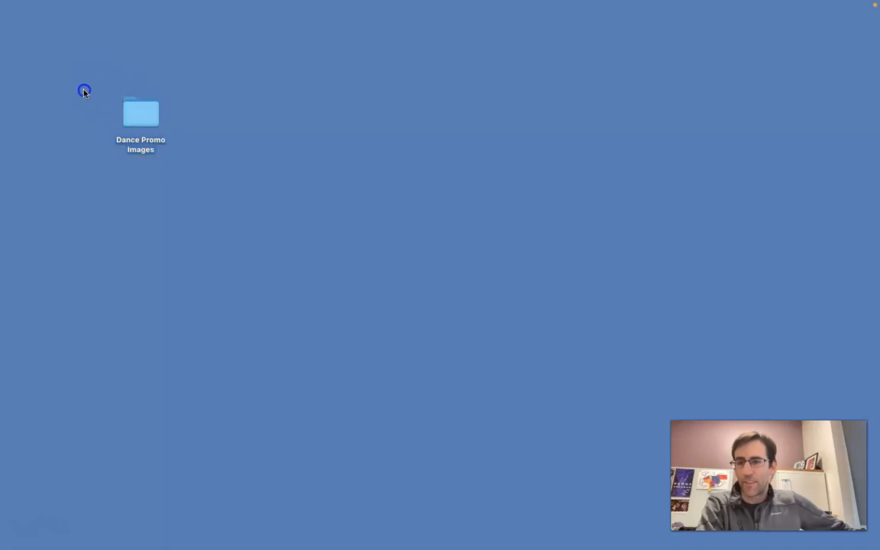
double_click(142, 113)
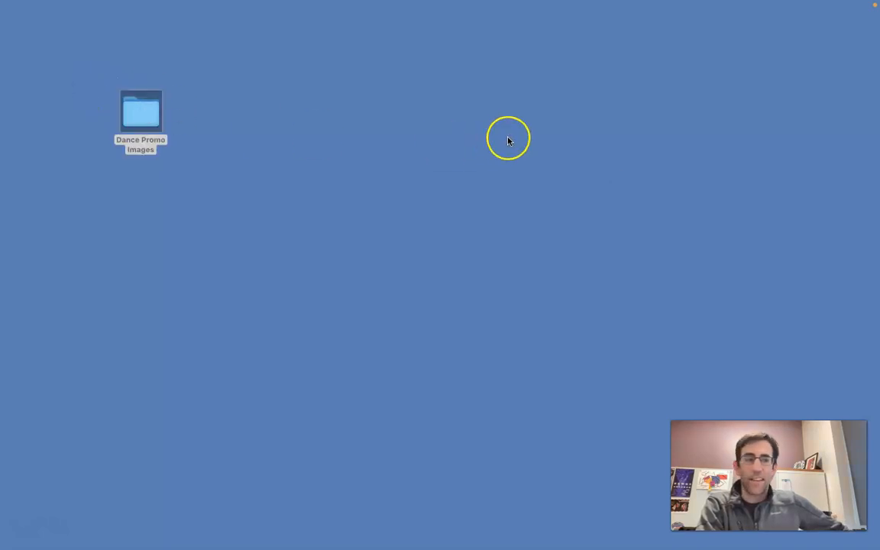
mouse_move(62, 318)
mouse_down()
mouse_move(177, 90)
mouse_move(175, 108)
mouse_up()
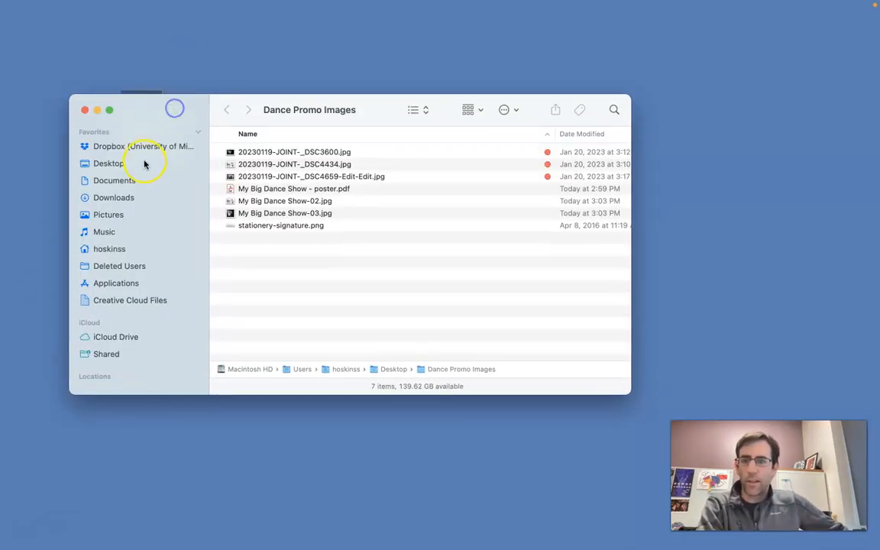
Move the My Big Dance Show poster PDF and the My Big Dance Show-02 and -03 JPGs out of the folder onto the desktop
click(313, 188)
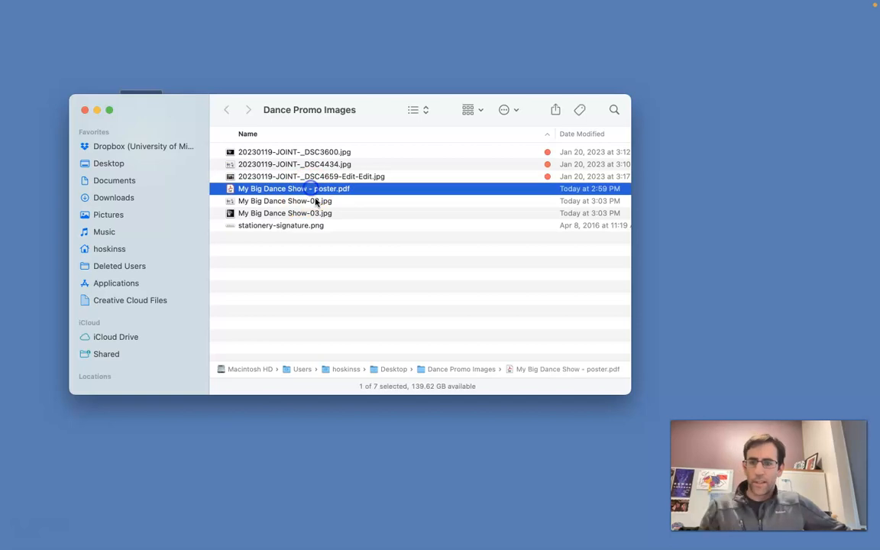
shift+click(317, 214)
drag(291, 189, 876, 190)
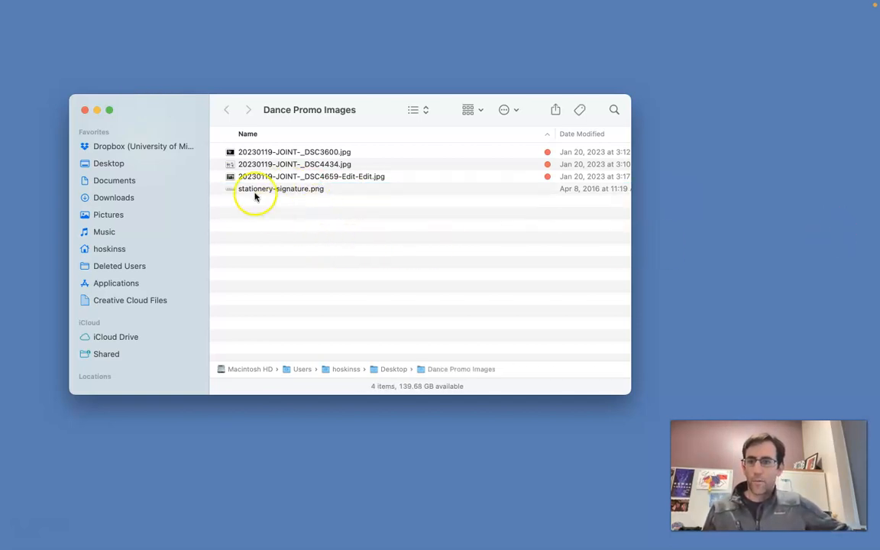
Preview the three JOINT dance photos, select stationery-signature.png, and close the Dance Promo Images folder
click(326, 151)
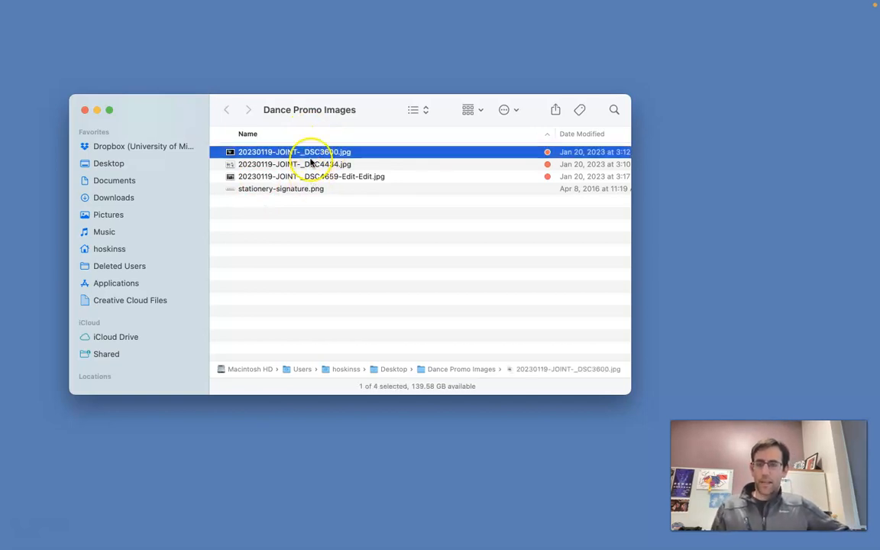
key(space)
key(Down)
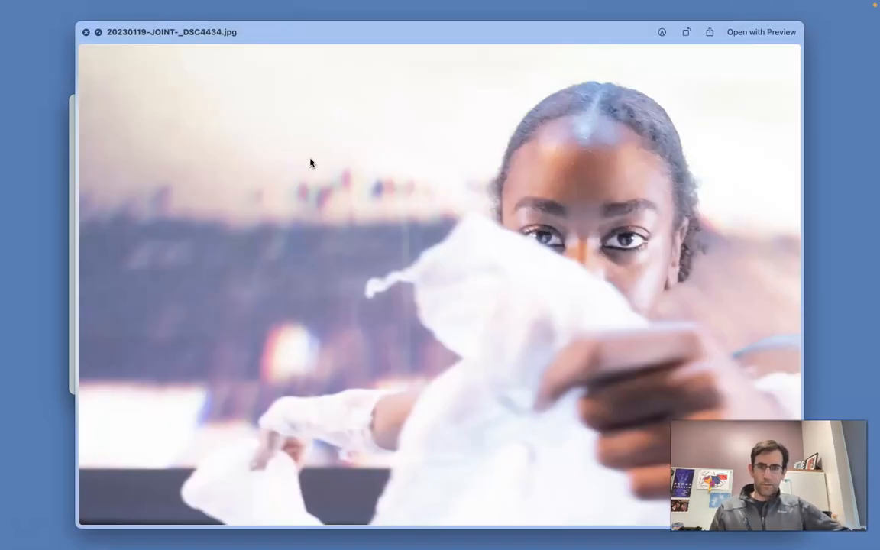
key(Down)
key(space)
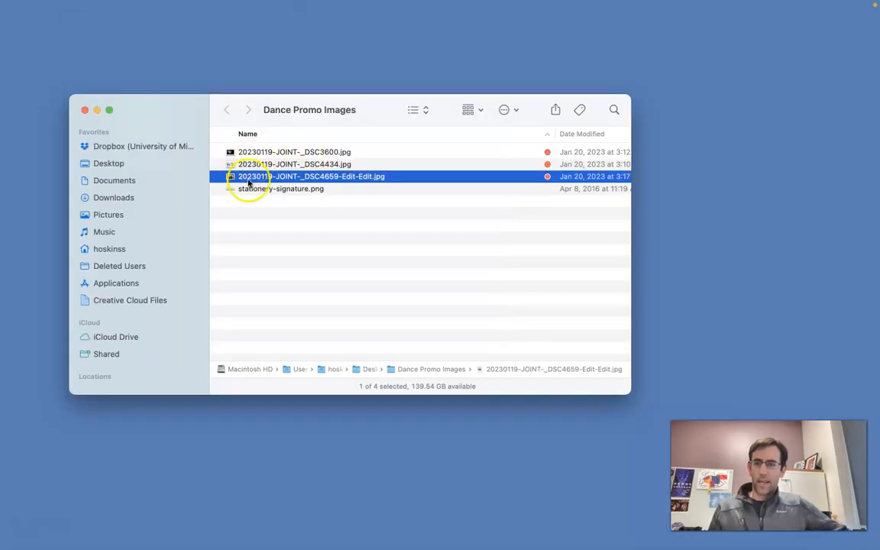
click(261, 189)
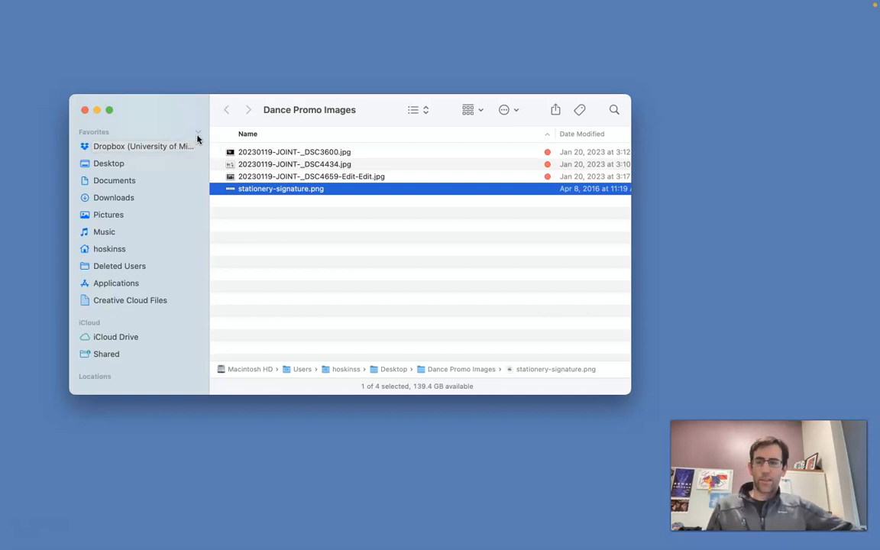
click(84, 110)
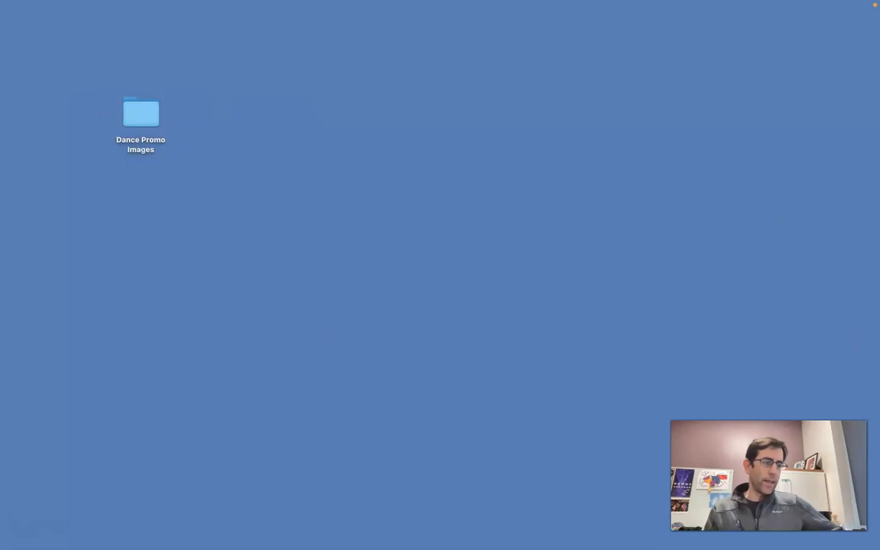
Return to Canva and start a custom-size design, entering 11 by 17 and choosing inches as the unit
click(873, 494)
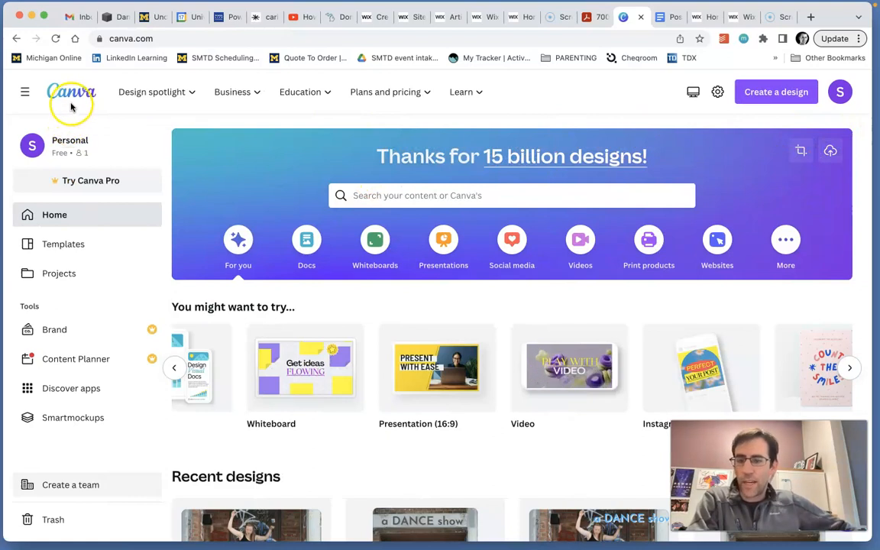
click(761, 92)
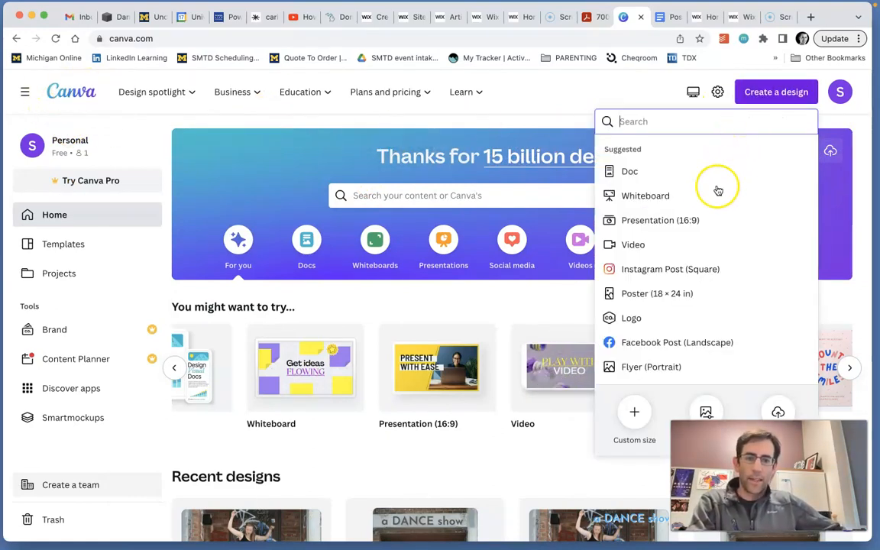
click(634, 414)
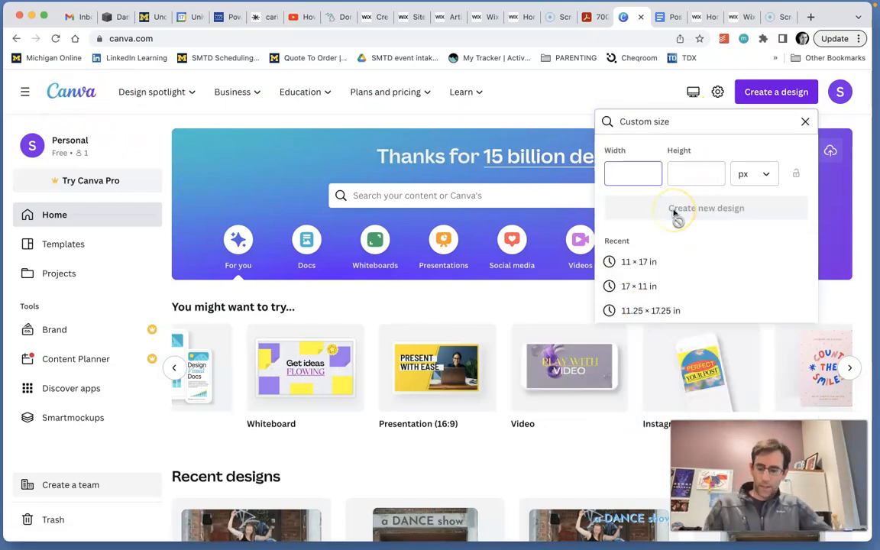
text(11)
key(Tab)
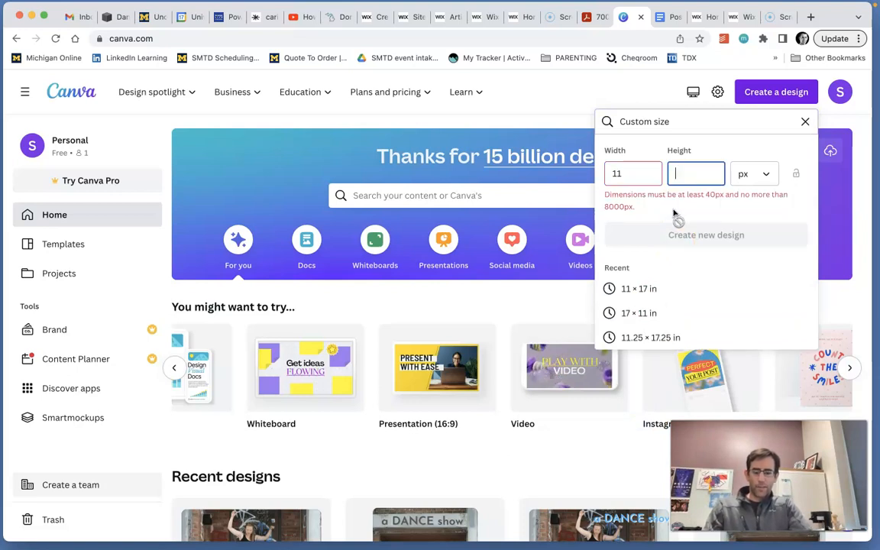
text(17)
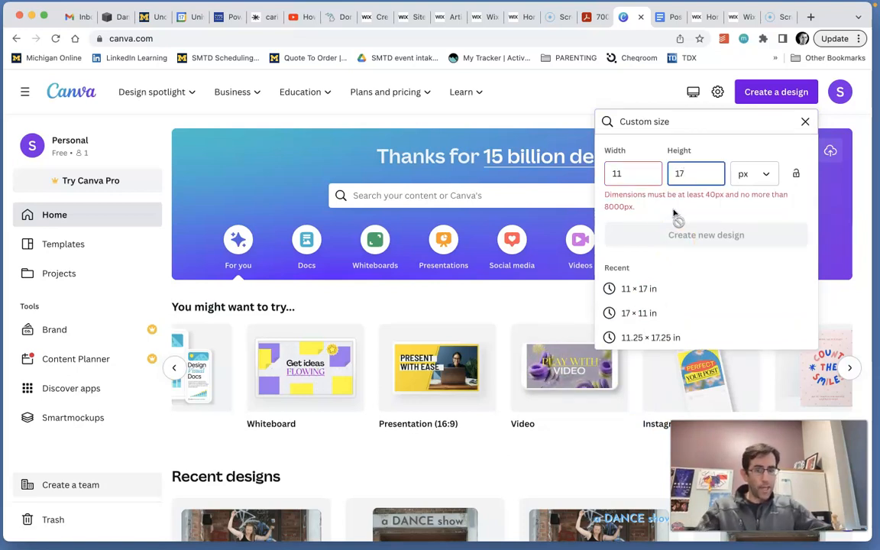
click(752, 173)
click(755, 233)
Set the custom size to 11 in wide by 17 in high and create the new design
click(640, 177)
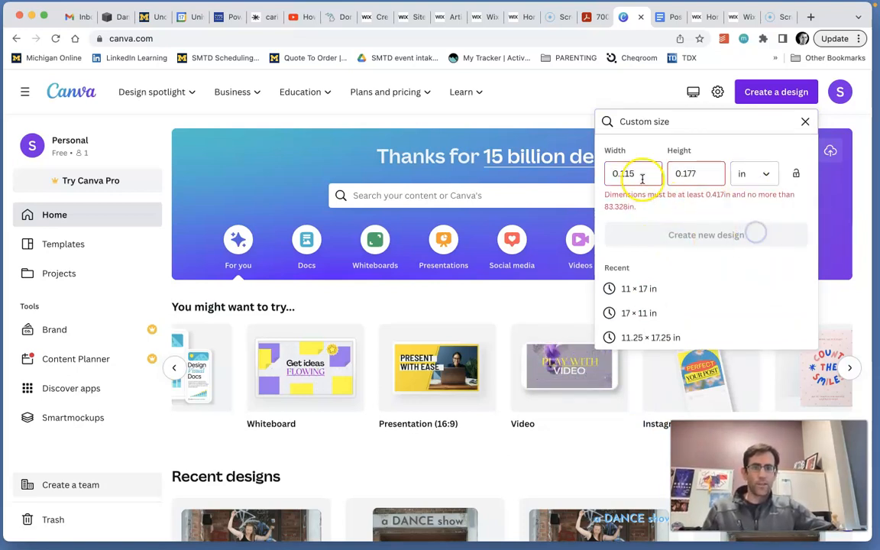
click(640, 177)
drag(640, 177, 603, 173)
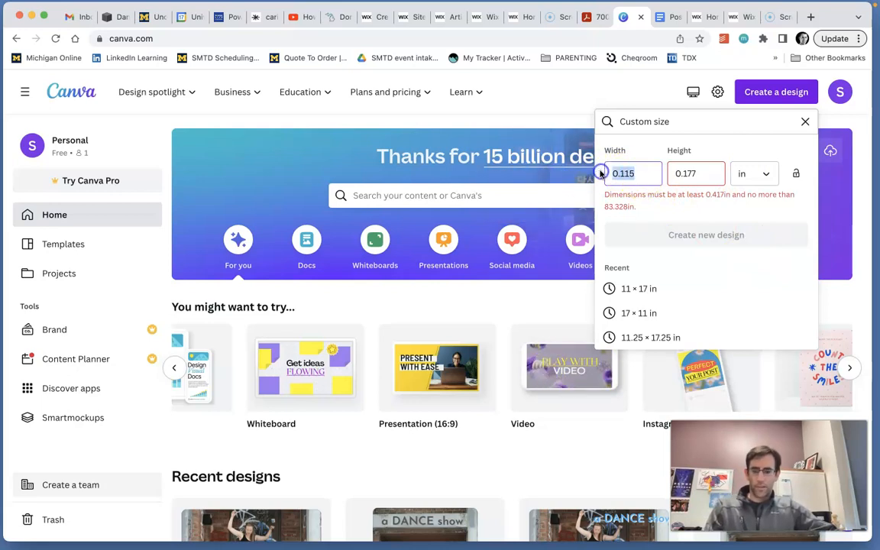
text(11)
click(707, 173)
drag(707, 174, 661, 174)
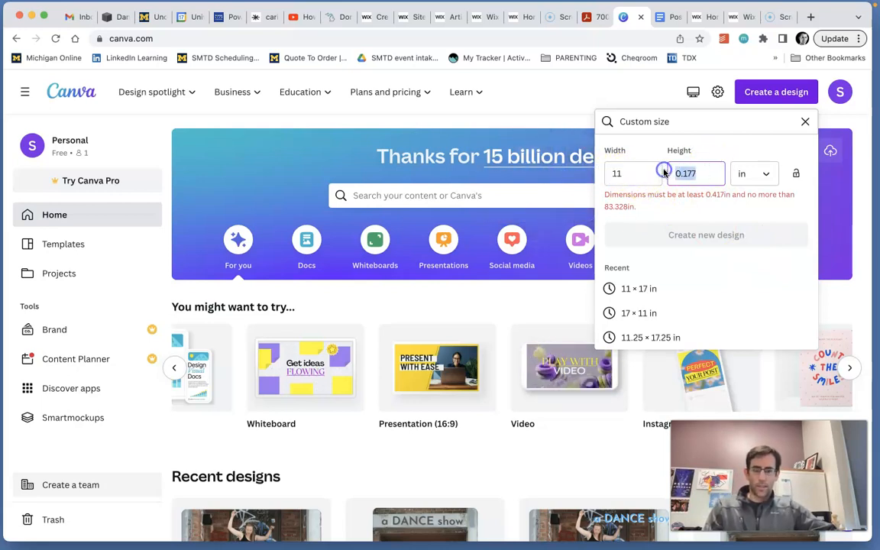
text(17)
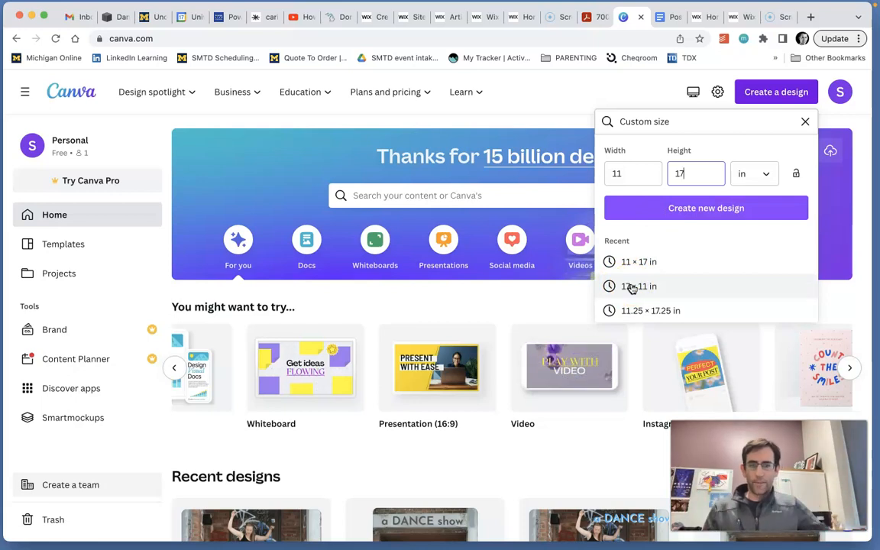
click(672, 213)
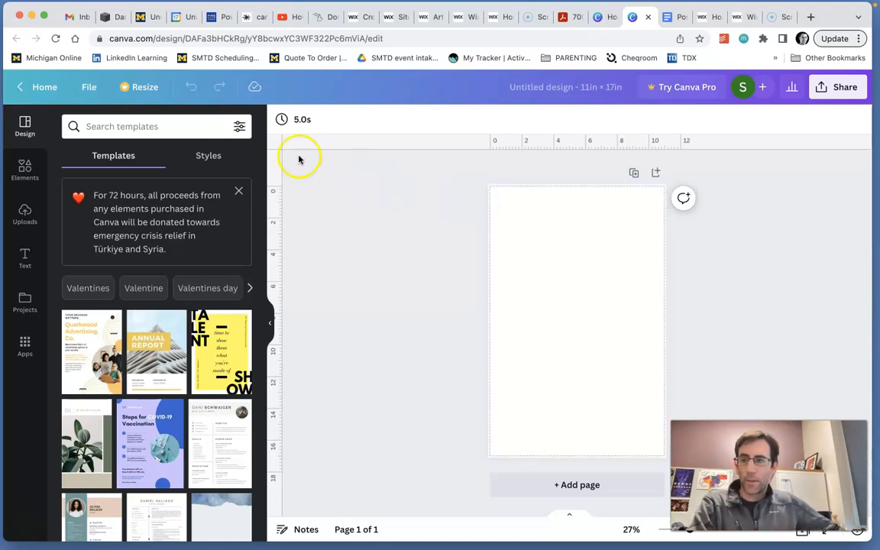
Turn the print bleed display off for the blank page and switch it back on
click(89, 88)
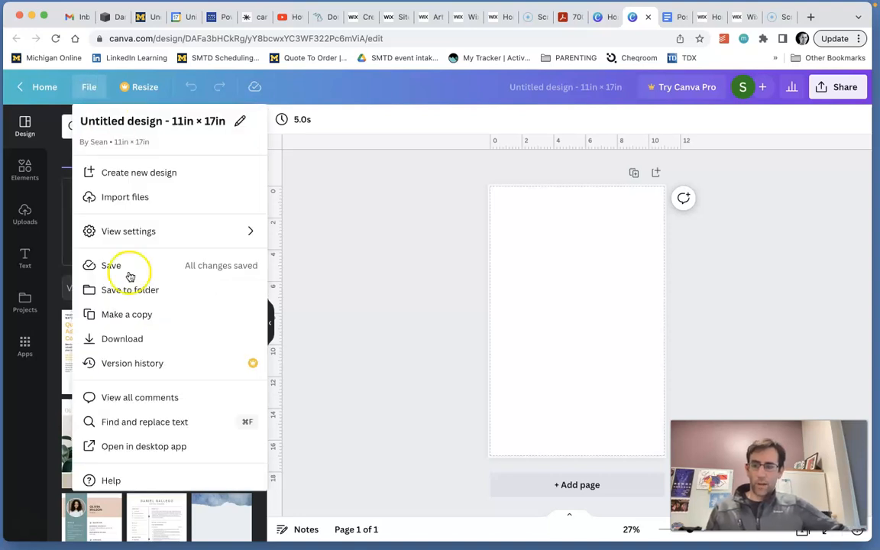
mouse_move(151, 234)
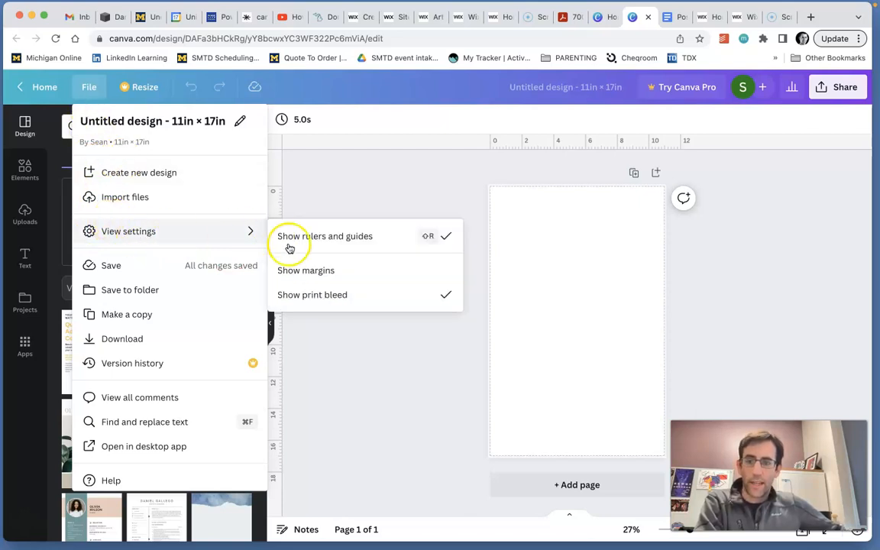
click(312, 298)
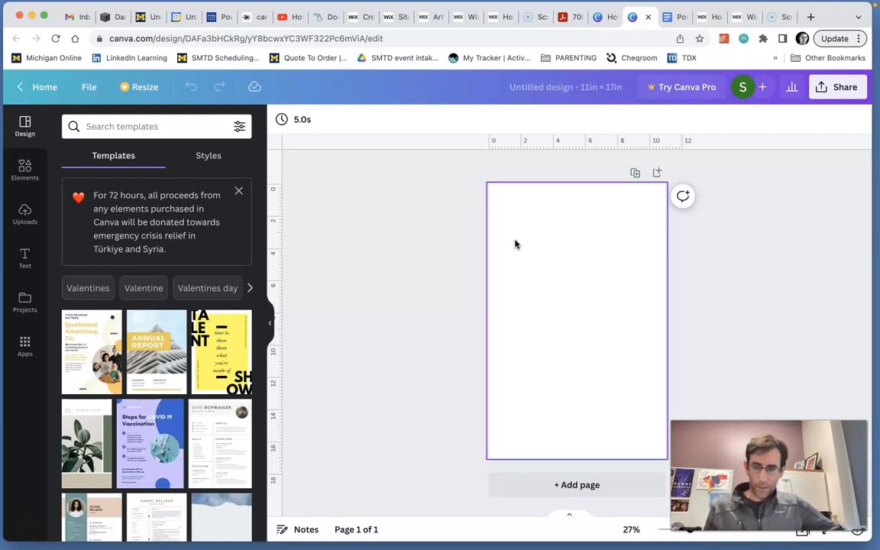
click(94, 122)
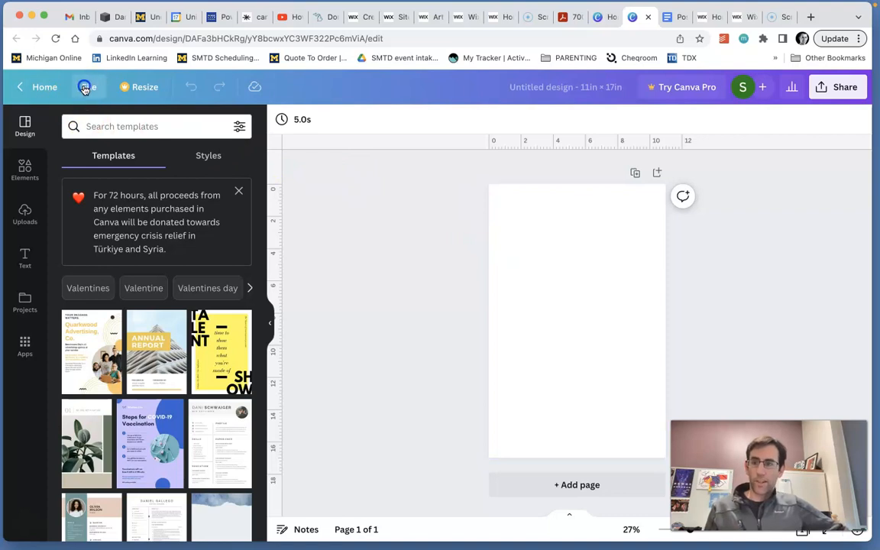
click(89, 87)
mouse_move(162, 232)
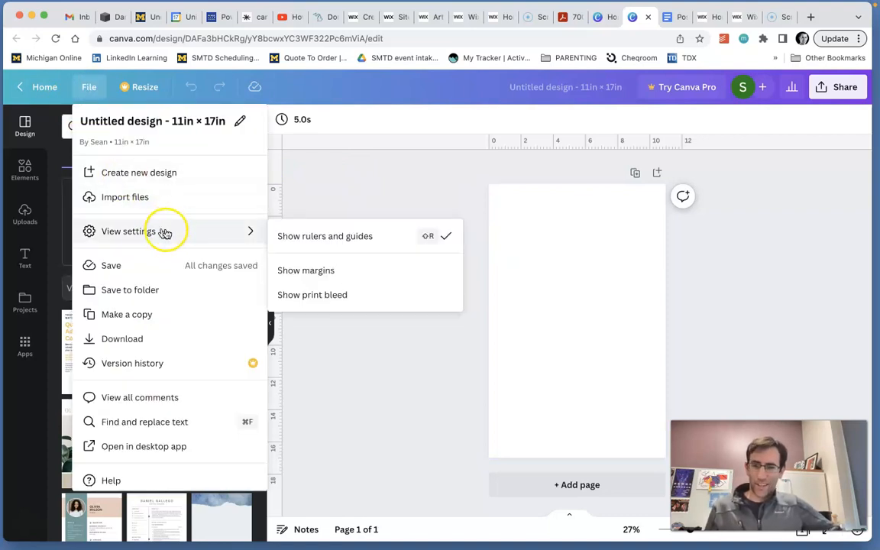
click(335, 294)
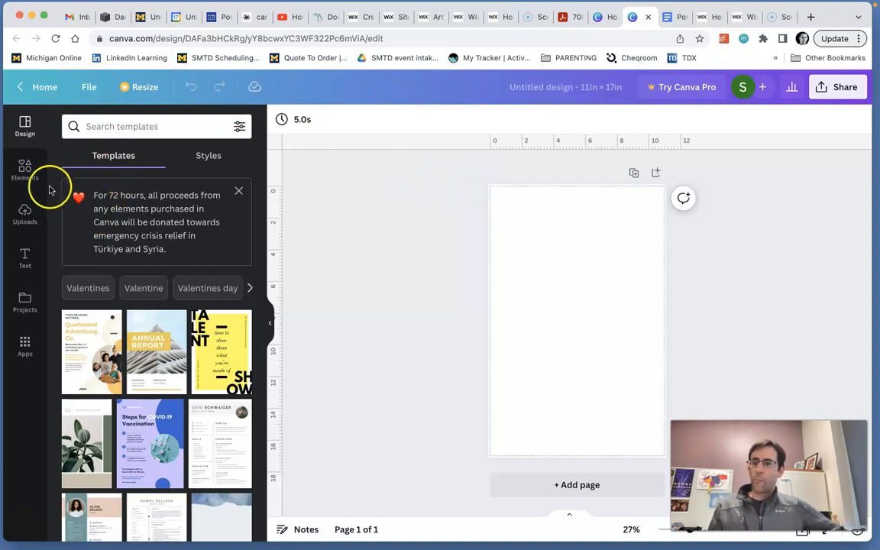
Start a file upload to the design's uploads and browse to the Dance Promo Images folder on the Desktop
click(24, 212)
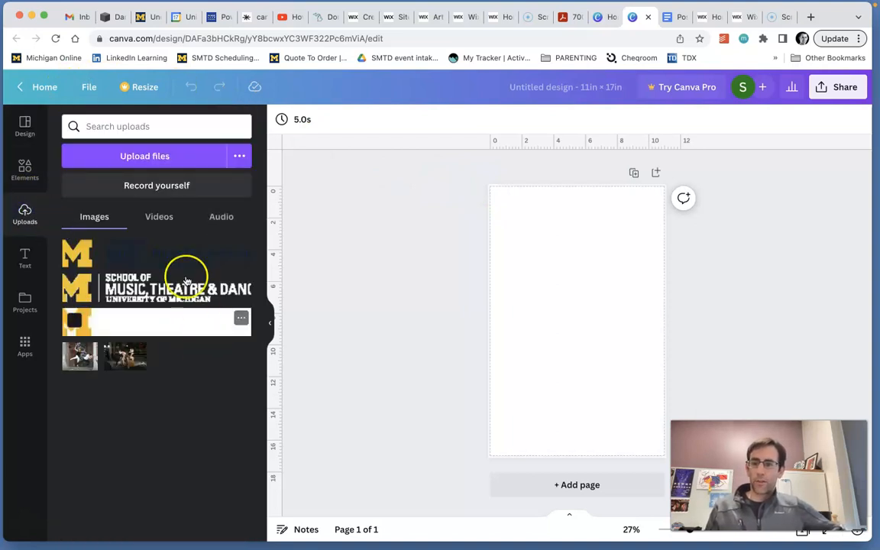
click(150, 157)
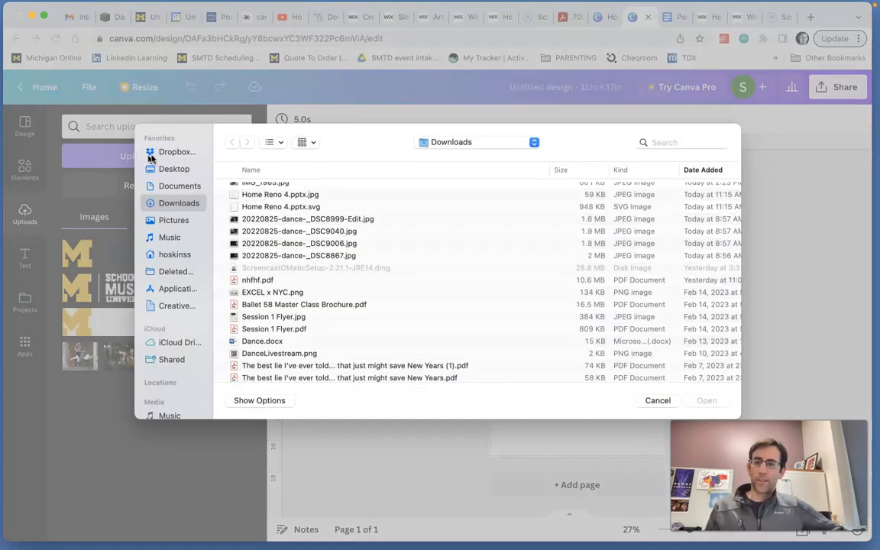
click(172, 170)
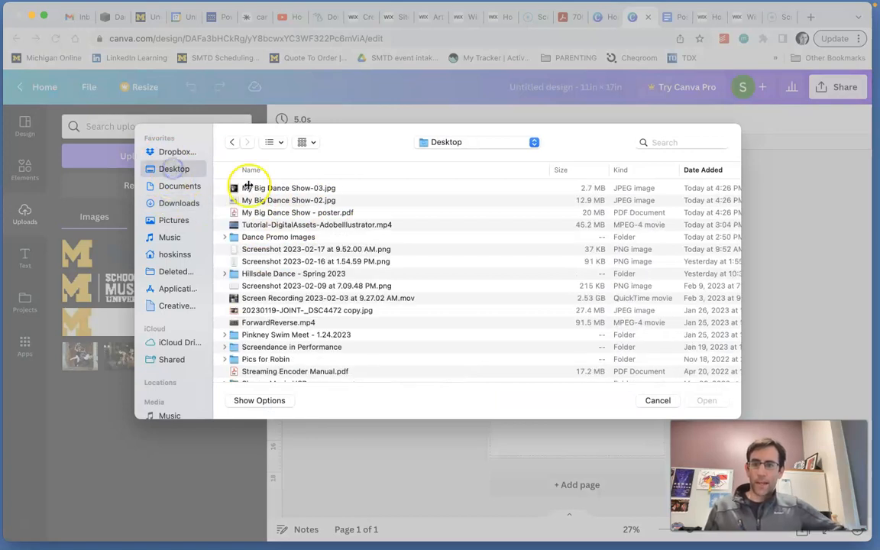
click(274, 238)
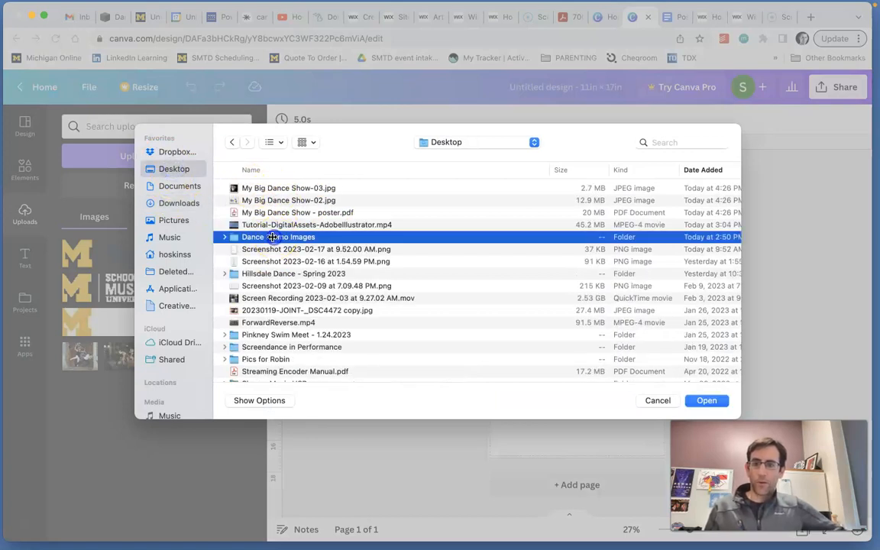
double_click(250, 239)
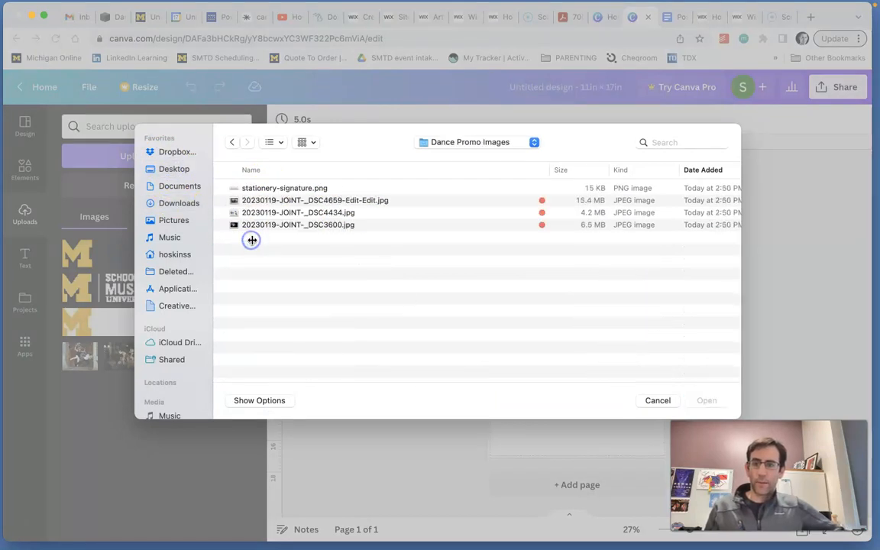
Preview the DSC4659-Edit-Edit and DSC4434 photos, and upload 20230119-JOINT-_DSC4434.jpg
click(281, 200)
key(space)
key(space)
click(284, 212)
key(space)
key(space)
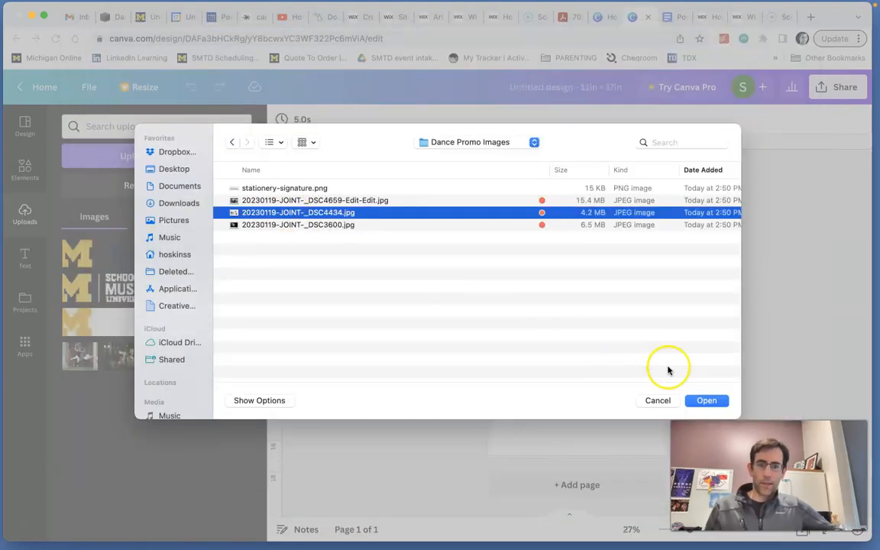
click(702, 399)
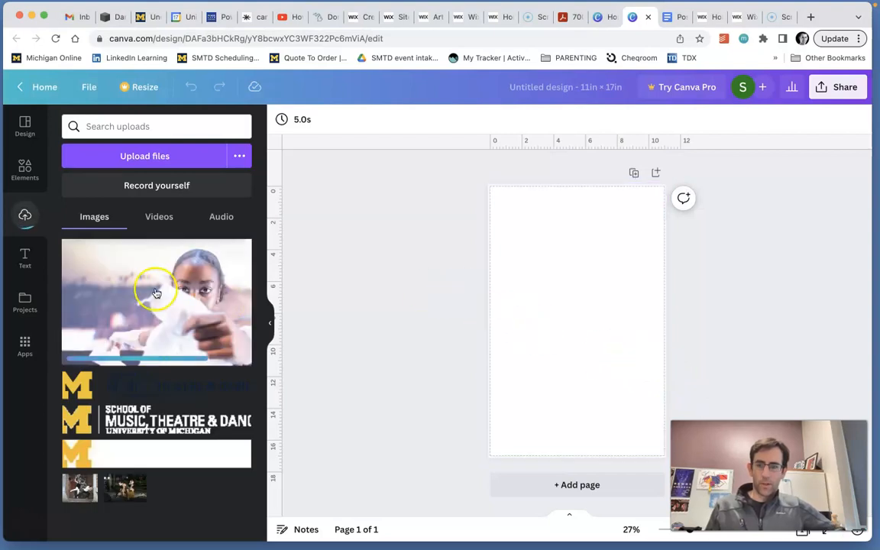
Place the uploaded photo of the dancer holding white fabric on the page and enlarge it to cover the page
drag(133, 291, 455, 258)
drag(152, 286, 572, 265)
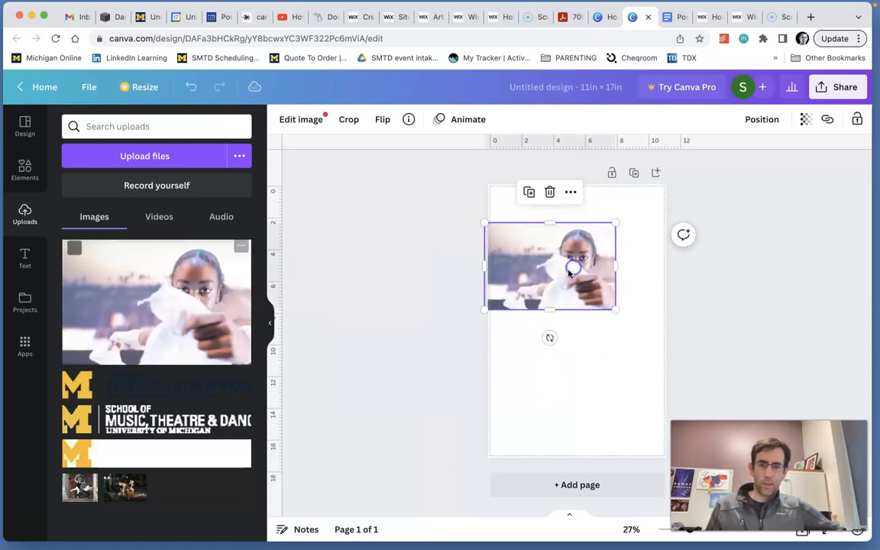
drag(615, 308, 787, 442)
drag(615, 350, 467, 308)
drag(634, 402, 690, 459)
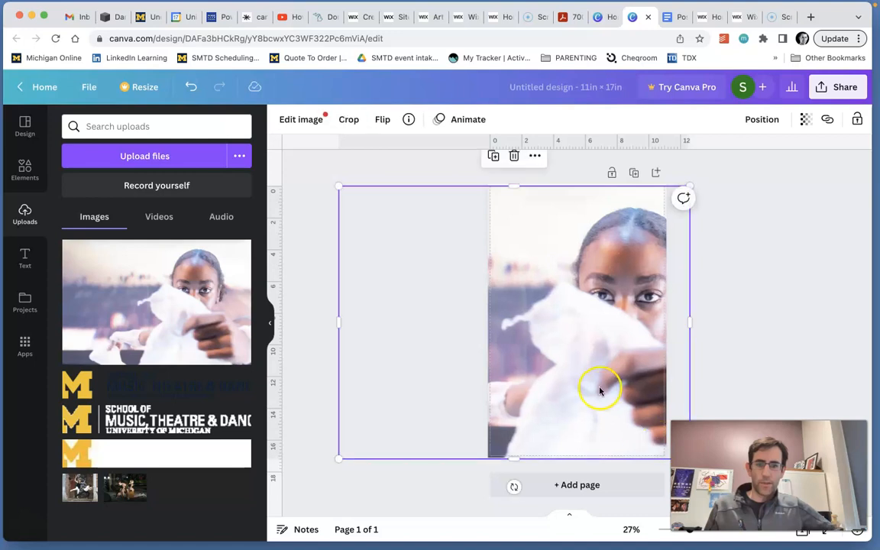
Extend the photo slightly beyond the page's bleed edges and shift it right so the page's right edge crops the dancer's face
drag(587, 367, 586, 363)
drag(337, 454, 330, 456)
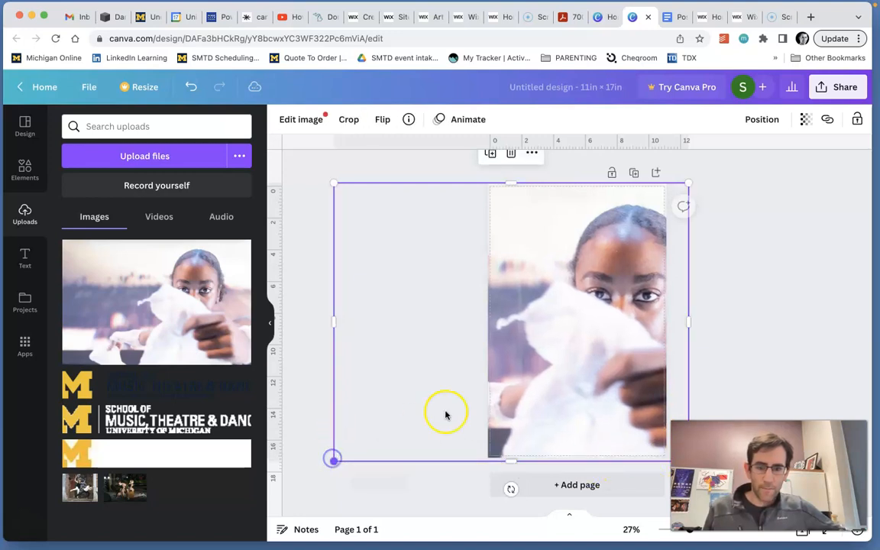
drag(542, 369, 593, 370)
click(535, 358)
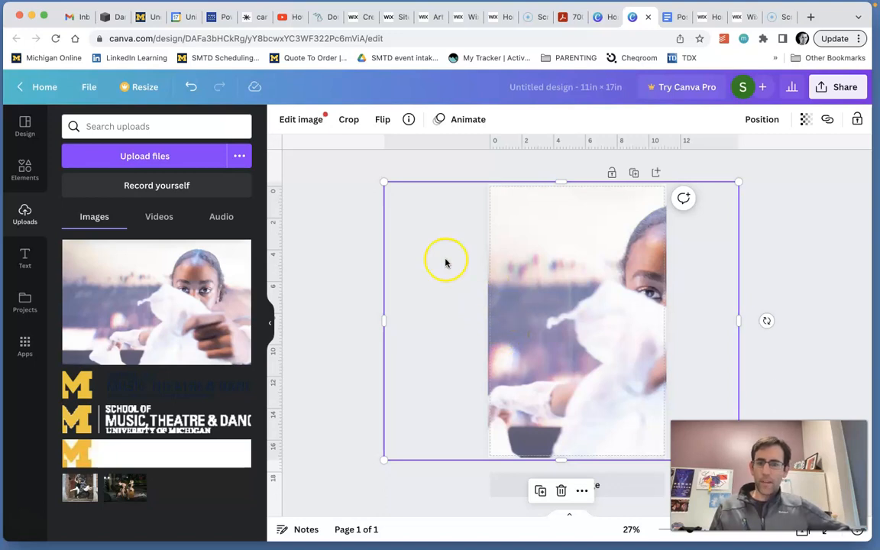
click(328, 222)
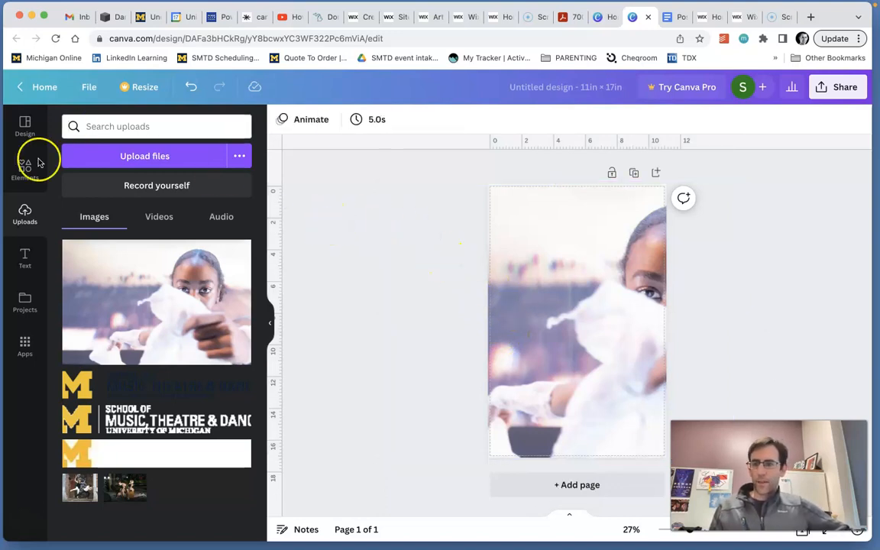
Add a heading to the poster reading "My BIG Dance Show"
click(25, 256)
click(512, 207)
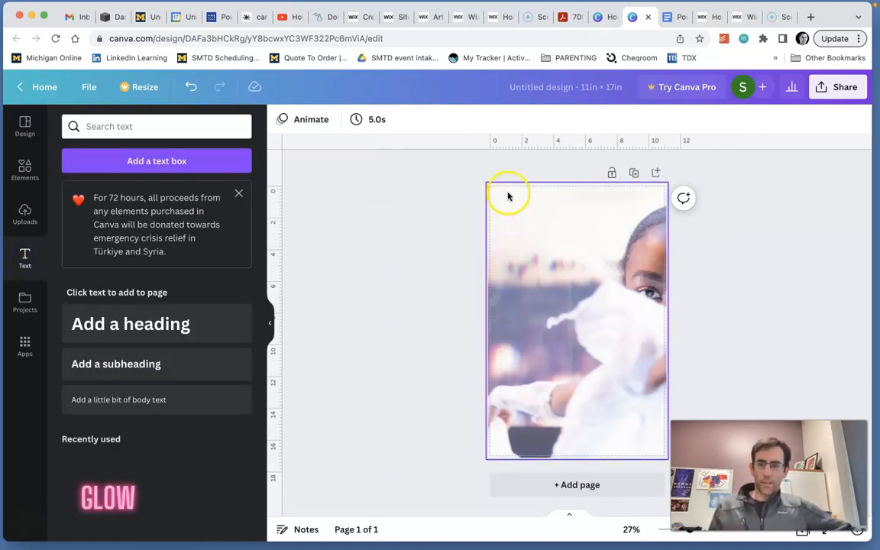
click(116, 321)
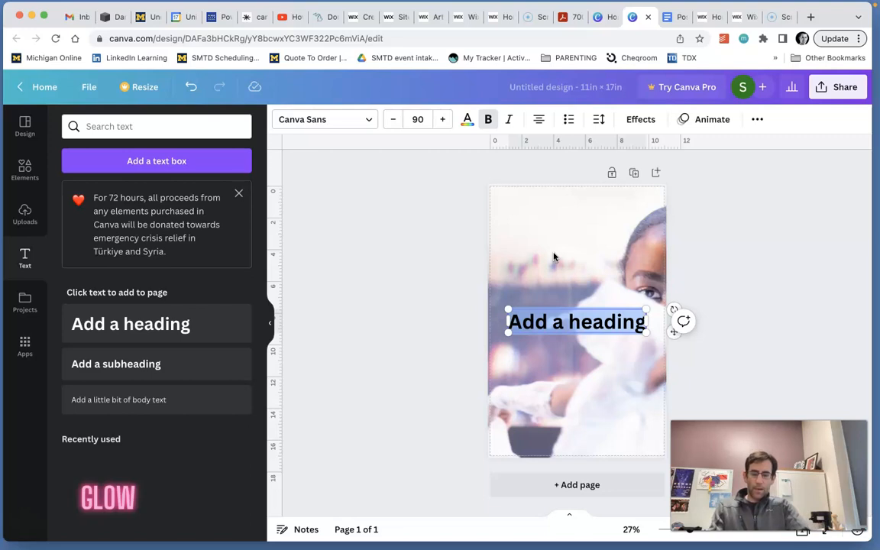
text(My B)
key(BackSpace)
key(BackSpace)
key(BackSpace)
text(y Bi)
key(BackSpace)
text(IG Dance)
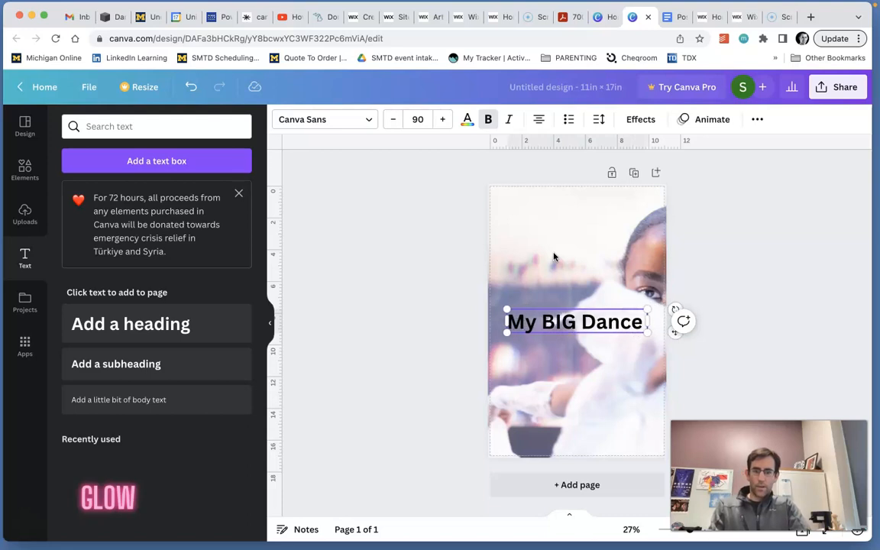
text( Show)
click(546, 311)
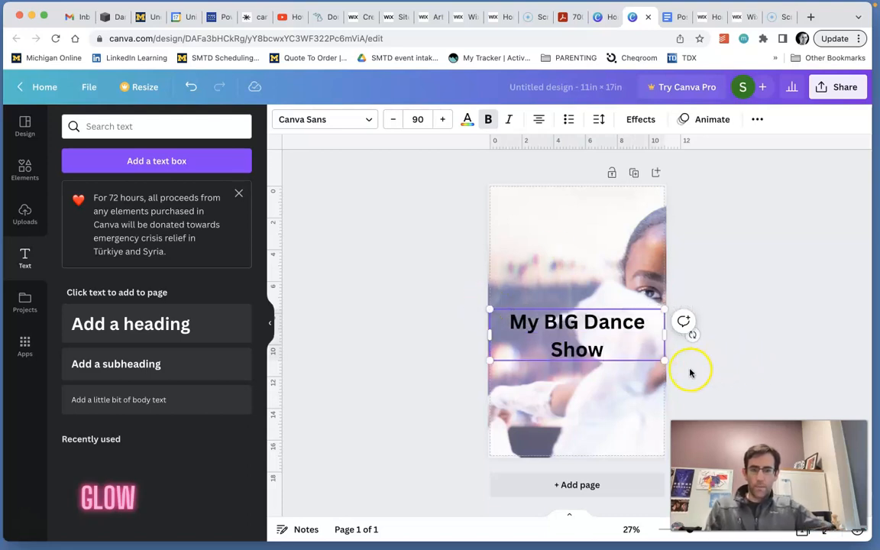
Shrink the heading to one line at size 55.3 and move it up to the light area above the photo's background buildings
drag(665, 361, 650, 325)
drag(600, 319, 591, 256)
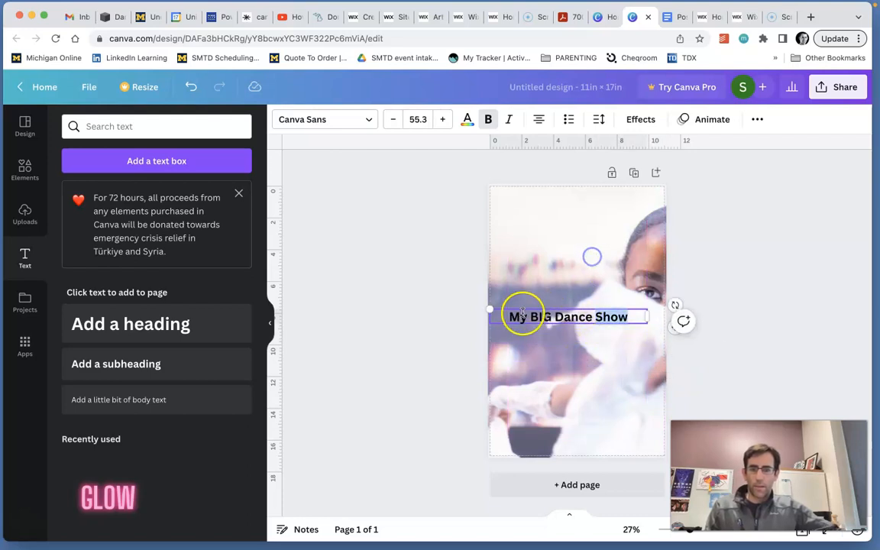
click(509, 306)
click(520, 311)
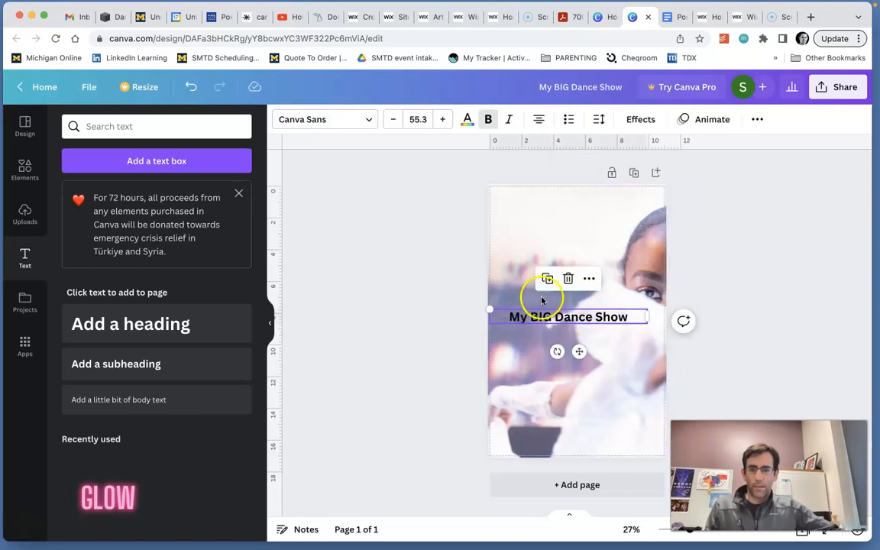
drag(545, 317, 545, 226)
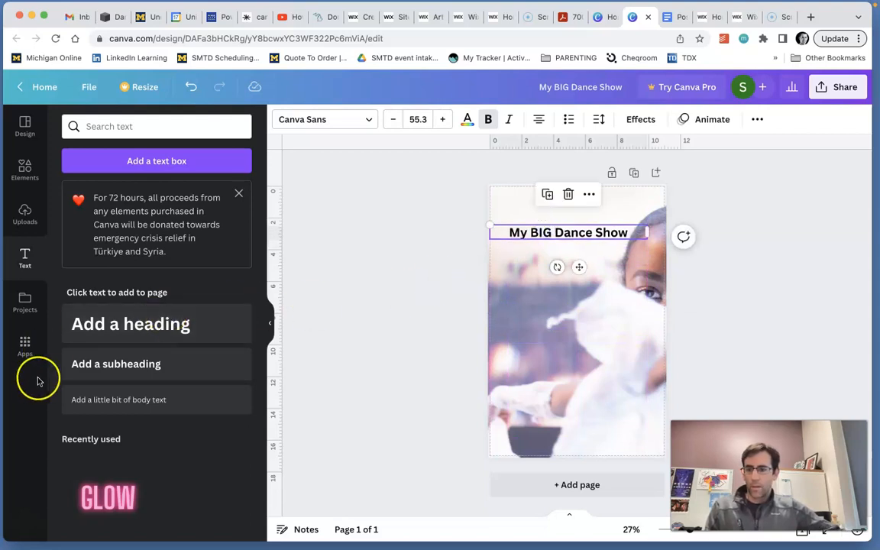
Add a subheading reading "University of Michigan School of Music, Theatre & Dance presents"
drag(75, 363, 147, 350)
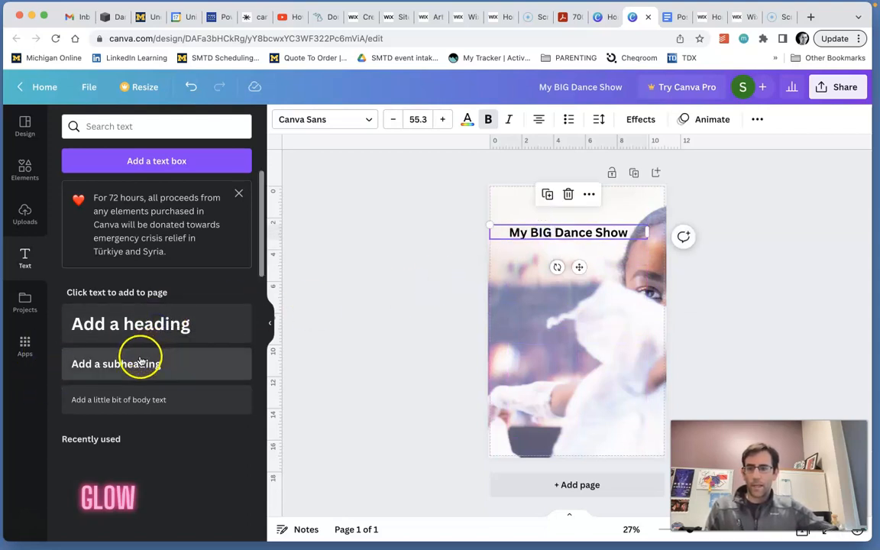
click(143, 359)
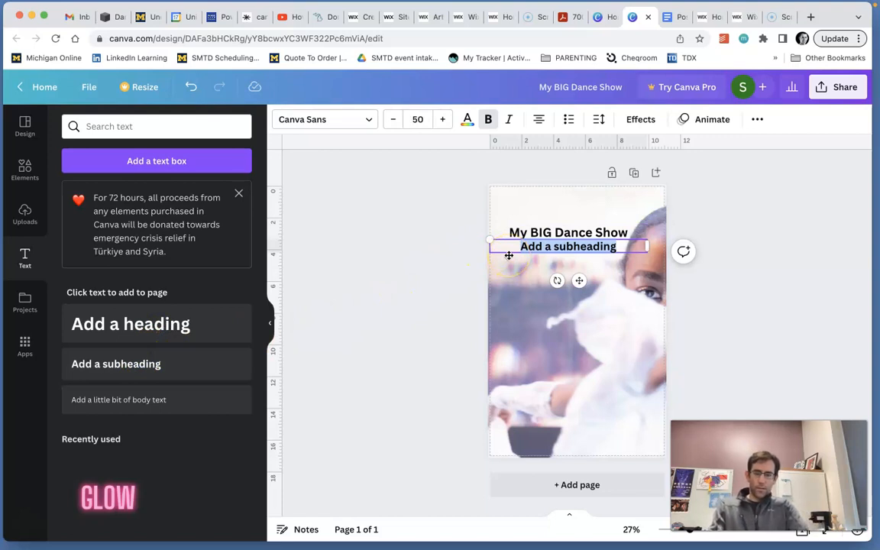
text(University of Michigan Dwepar)
key(BackSpace)
key(BackSpace)
key(BackSpace)
key(BackSpace)
key(BackSpace)
key(BackSpace)
key(BackSpace)
key(BackSpace)
key(BackSpace)
key(BackSpace)
key(BackSpace)
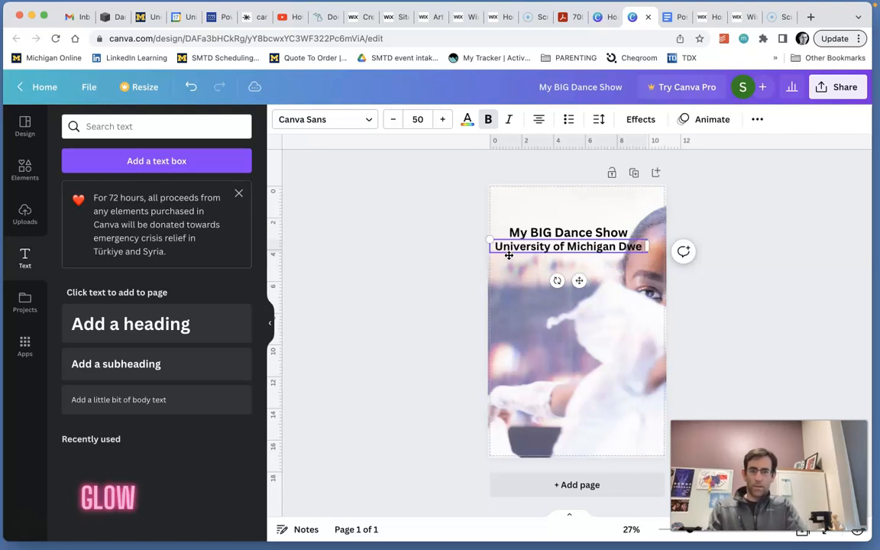
key(BackSpace)
key(BackSpace)
key(BackSpace)
key(BackSpace)
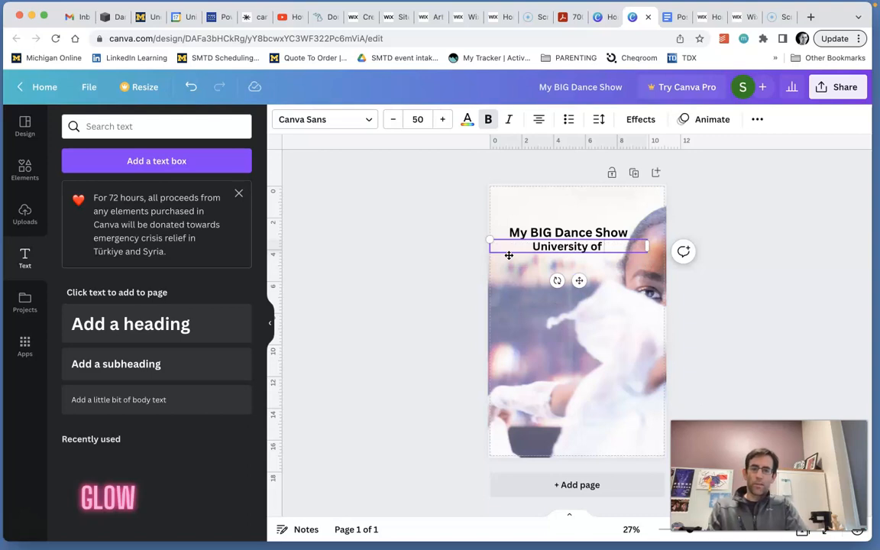
text(Michig)
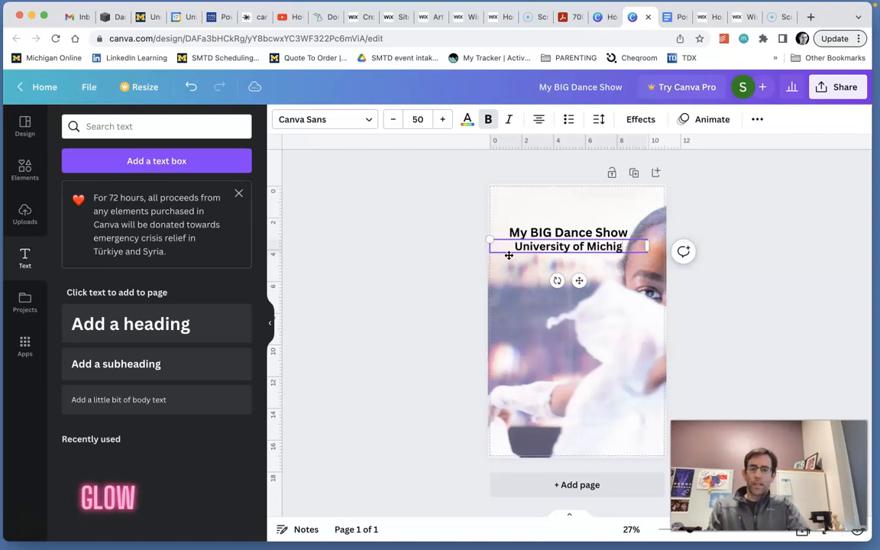
text(an Sch)
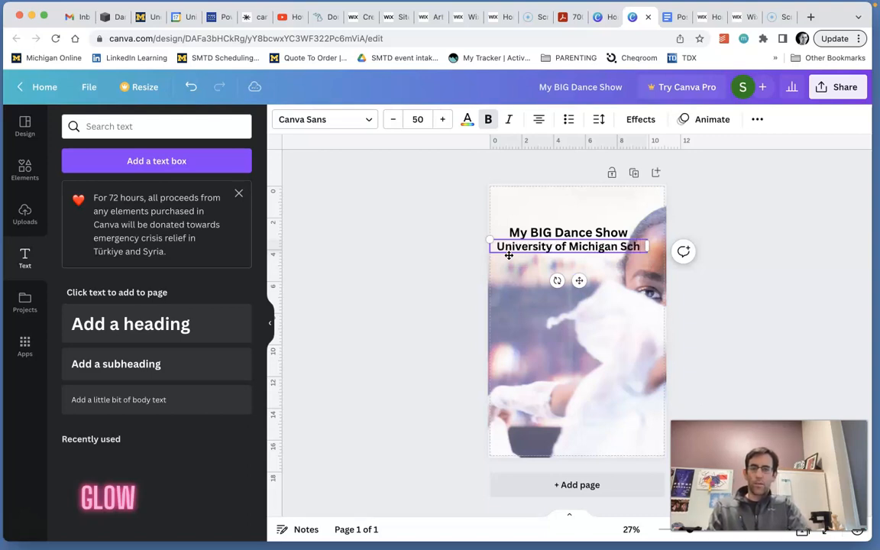
text(ool of Music, Theatre)
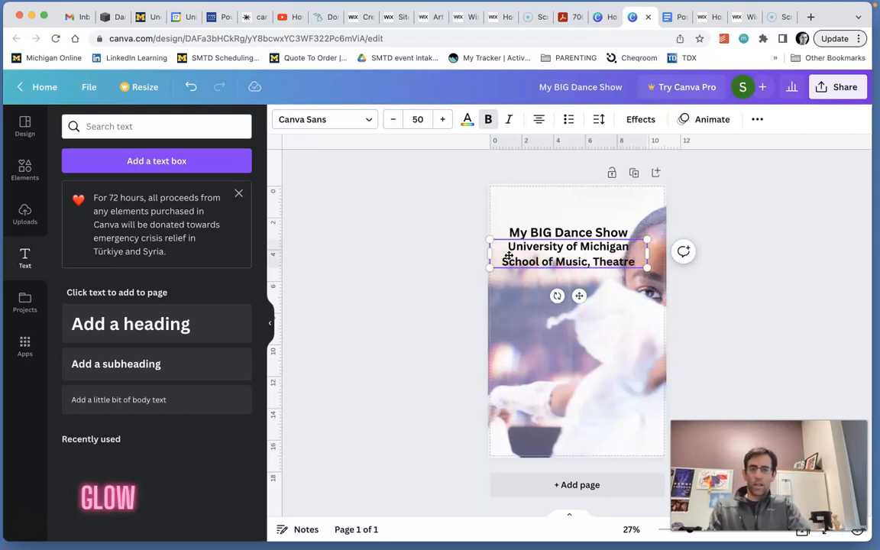
text(Dance presents)
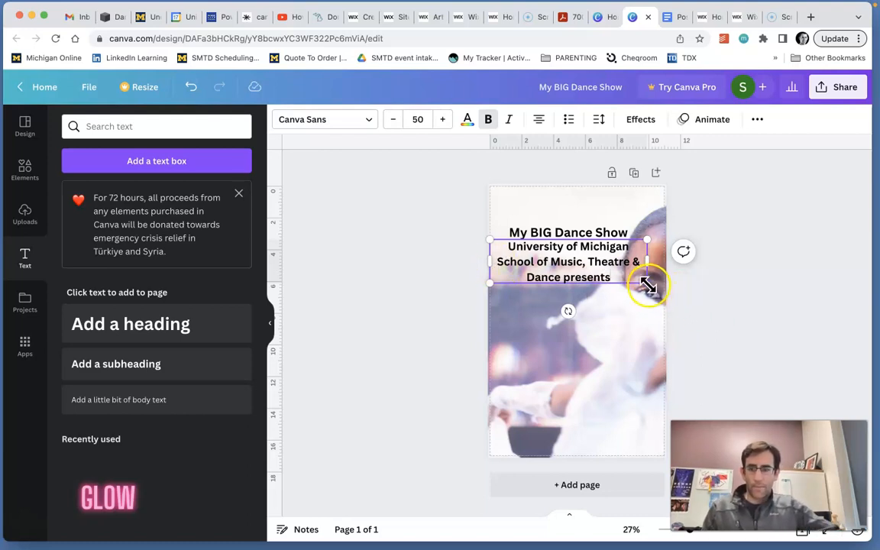
Fit the subheading on one line across the page at size 23.3 and move it to the page's top edge
drag(646, 285, 666, 251)
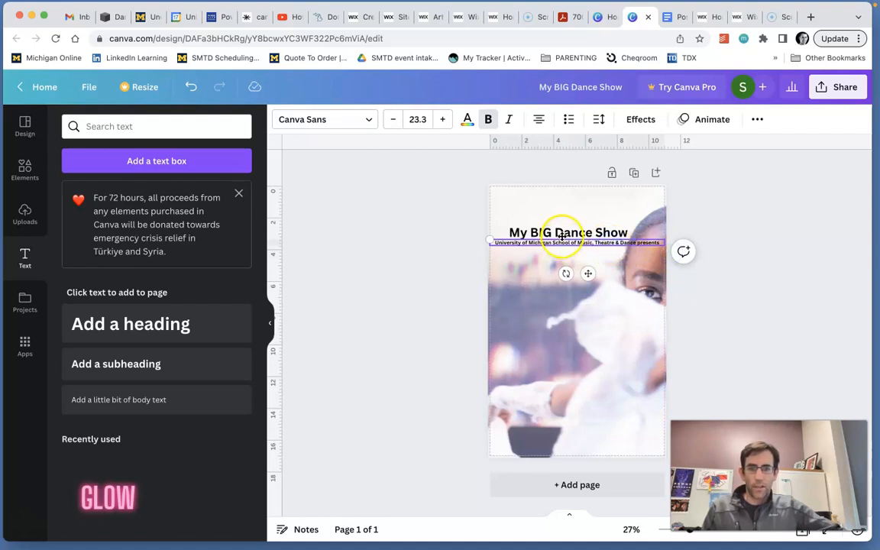
drag(561, 233, 559, 190)
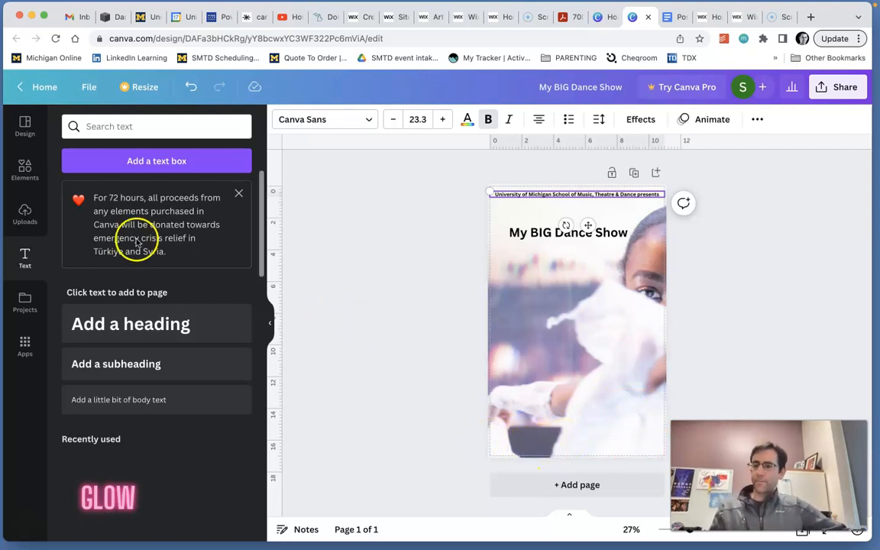
Place the School of Music, Theatre & Dance logo with blue lettering in the poster's bottom right corner, about two-thirds of the page wide
click(24, 218)
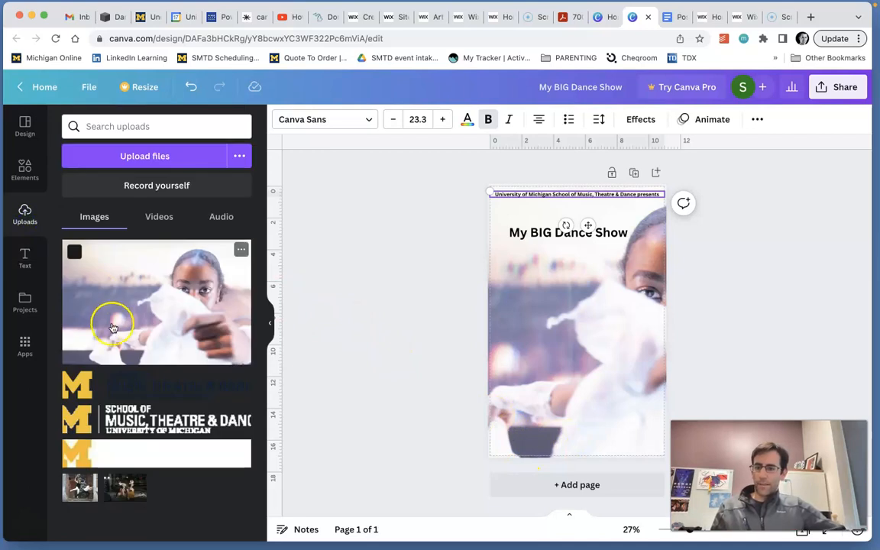
drag(76, 384, 475, 403)
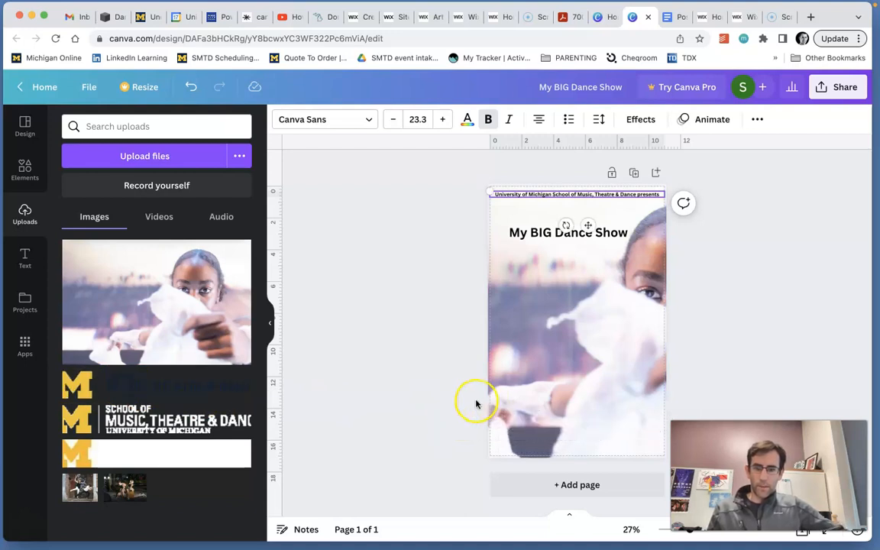
drag(108, 383, 568, 441)
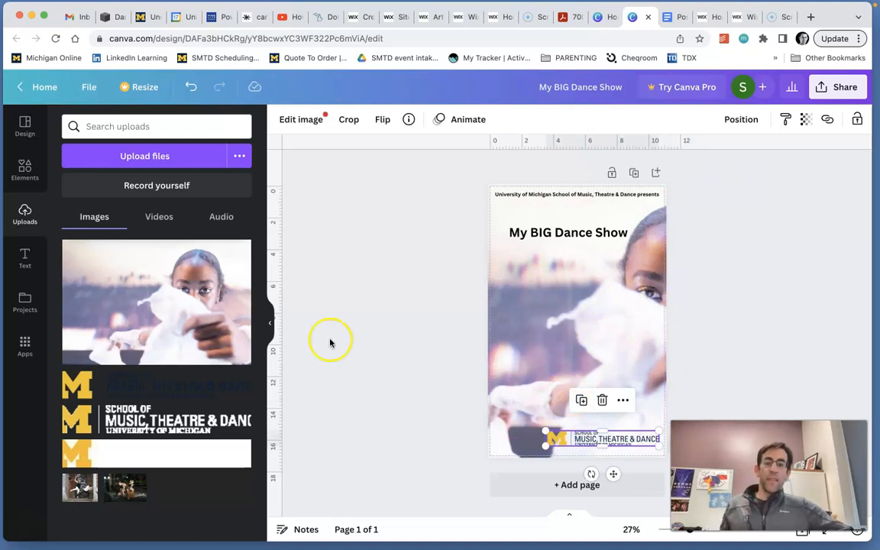
click(784, 273)
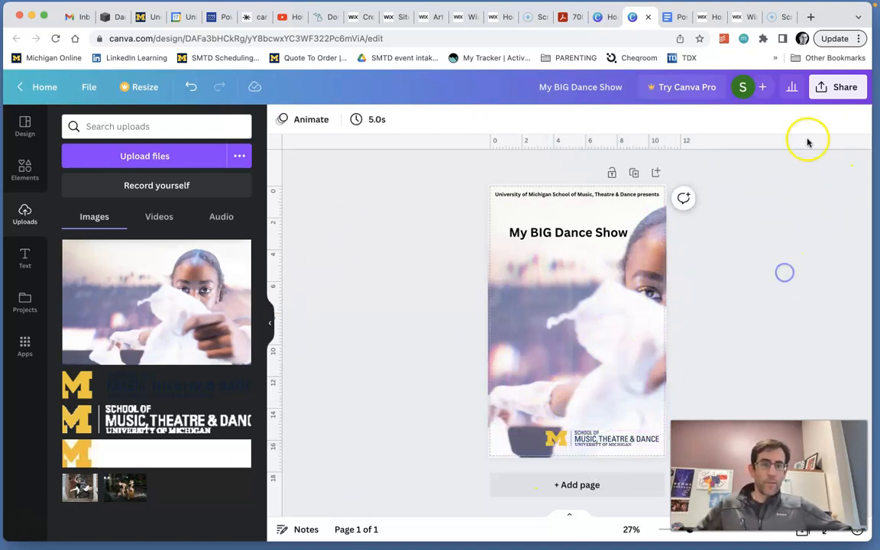
Set the poster's download to PDF Print with the RGB color profile and a flattened PDF
click(89, 86)
click(177, 338)
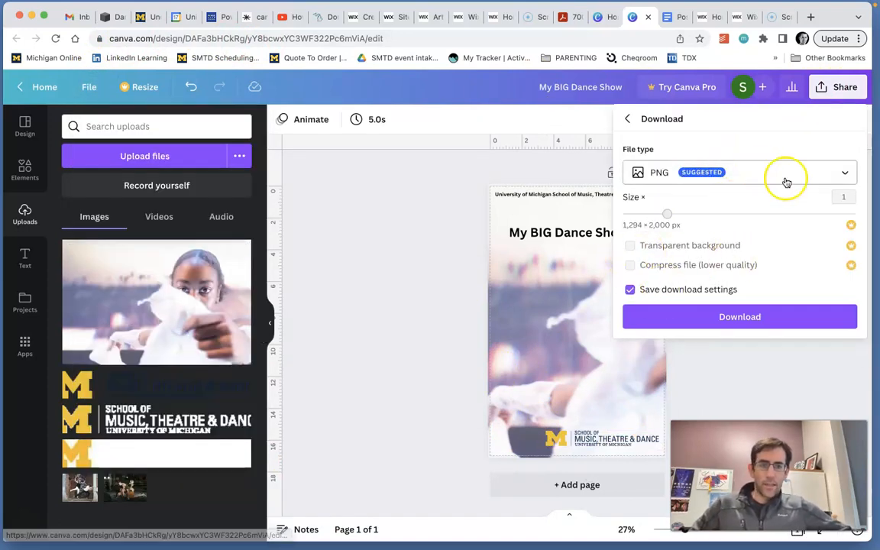
click(844, 173)
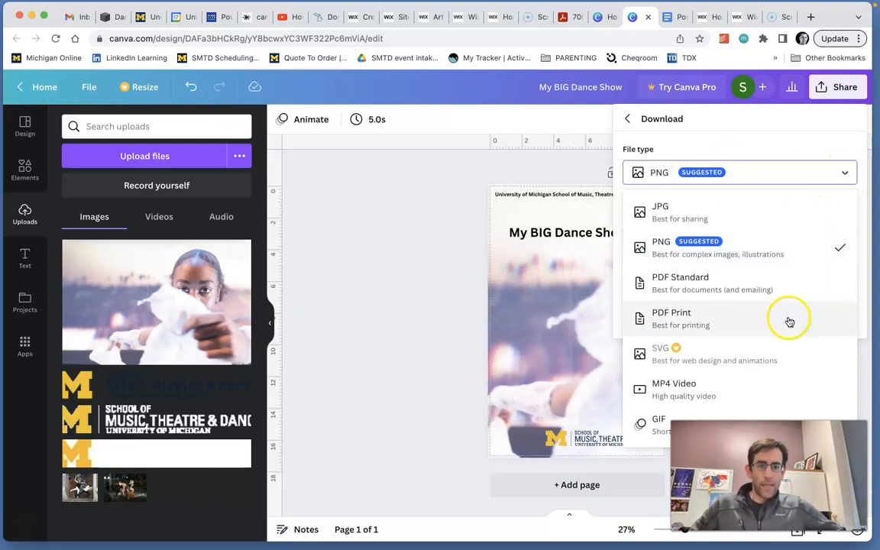
click(673, 318)
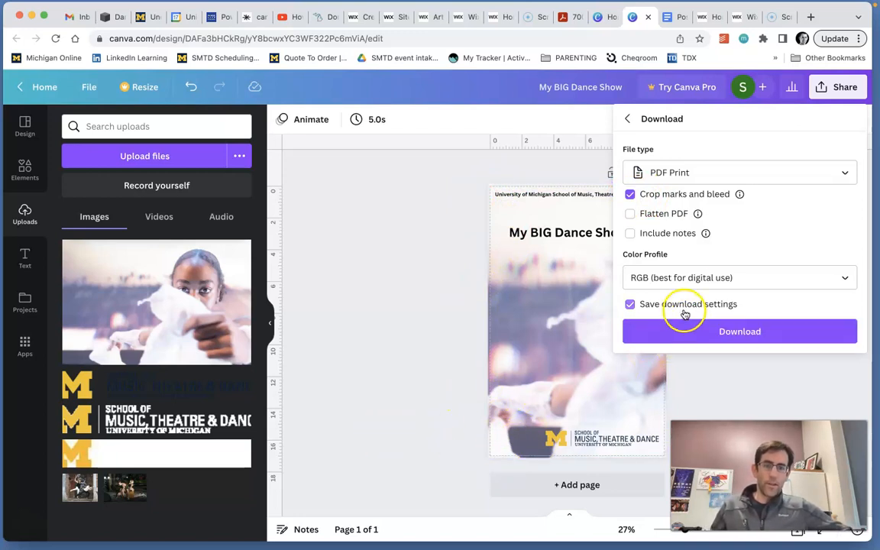
click(729, 284)
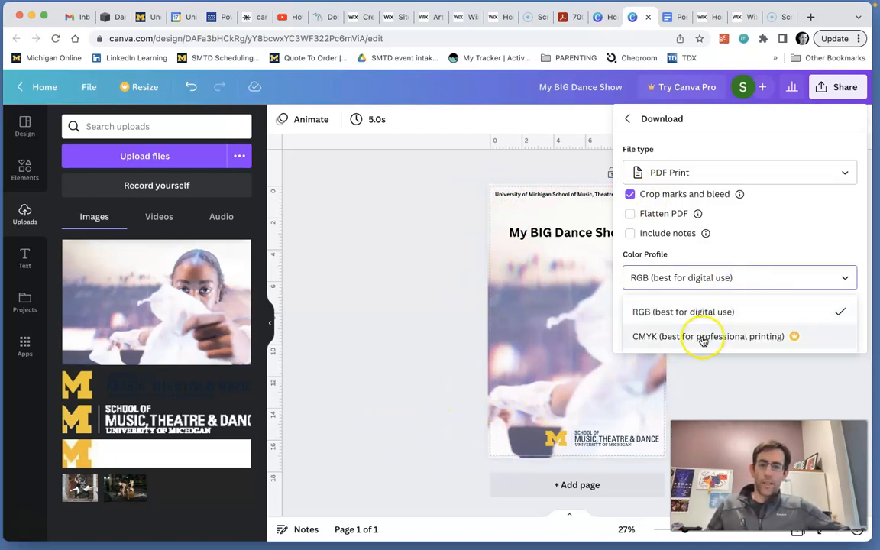
click(700, 313)
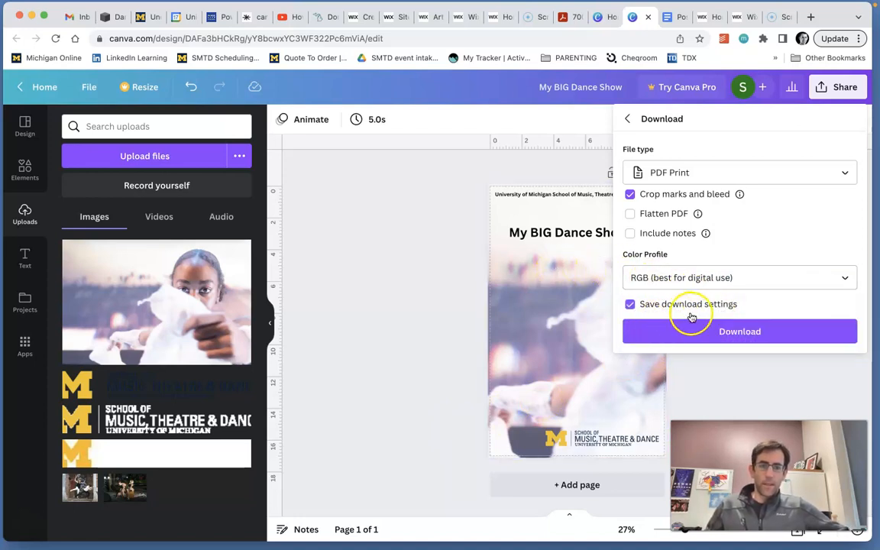
click(629, 213)
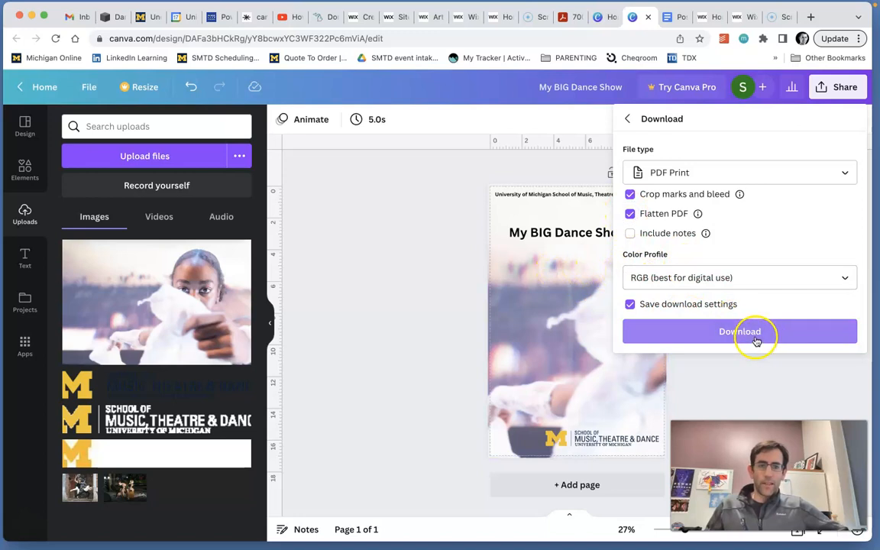
Download the poster with the chosen PDF settings and save it as My BIG Dance Show.pdf in the Desktop's Dance Promo Images folder
click(754, 336)
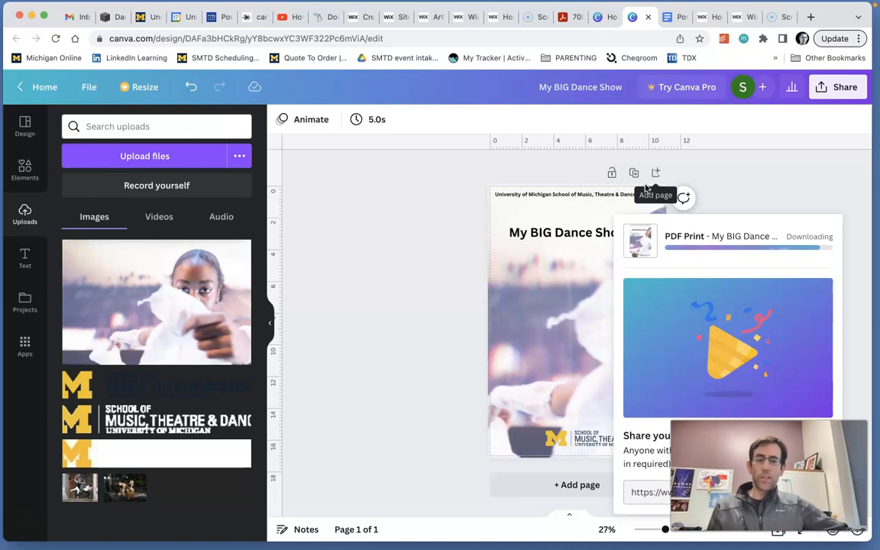
click(517, 196)
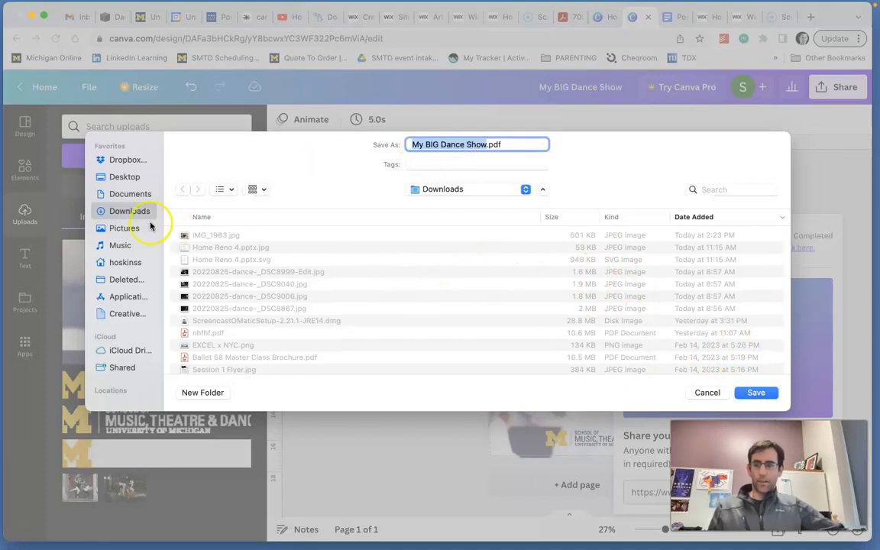
click(120, 179)
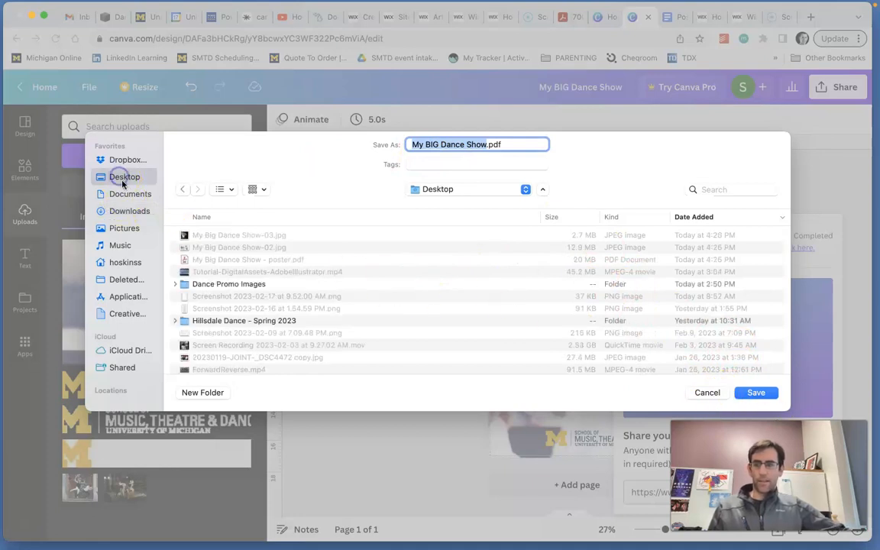
click(229, 284)
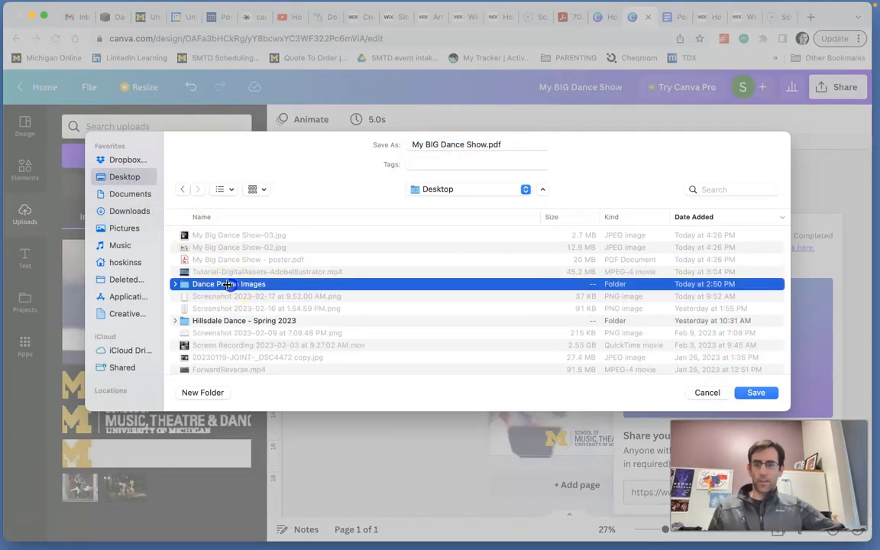
click(754, 394)
click(764, 393)
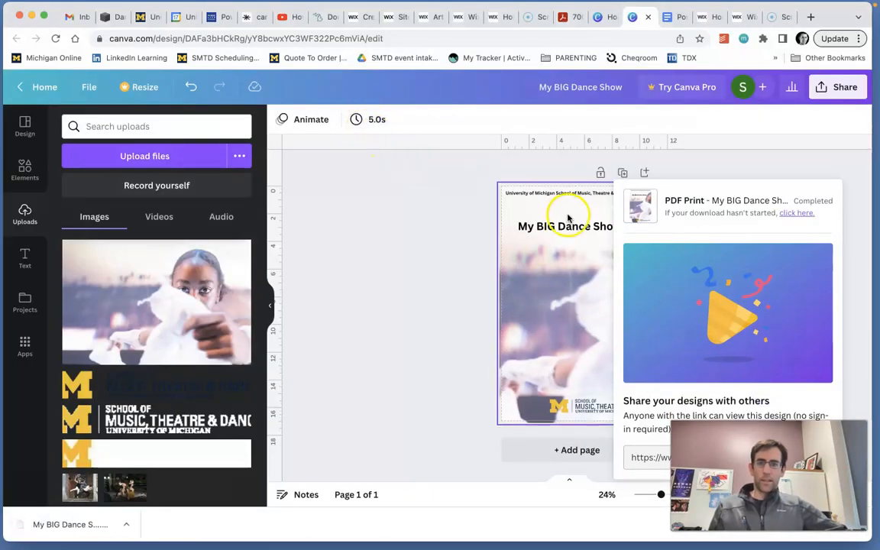
Dismiss the finished download notice and duplicate the poster page as a second page
click(709, 177)
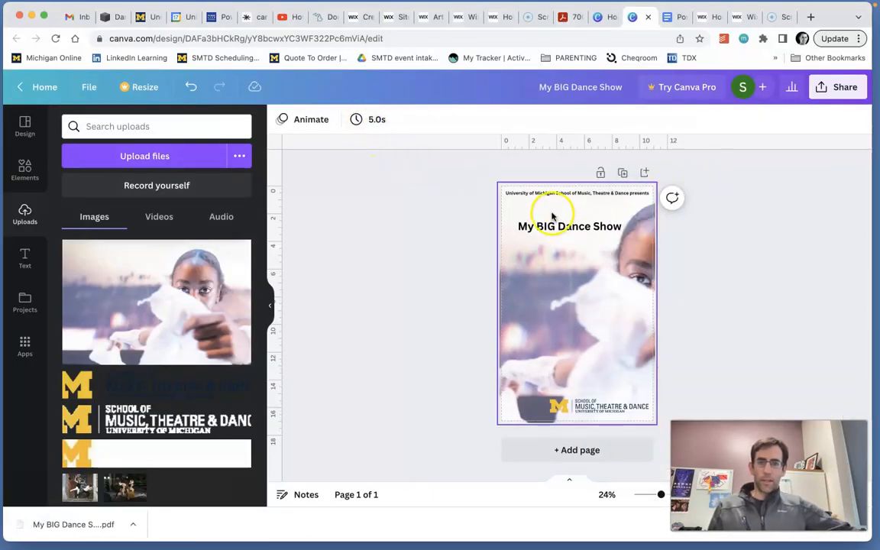
click(623, 175)
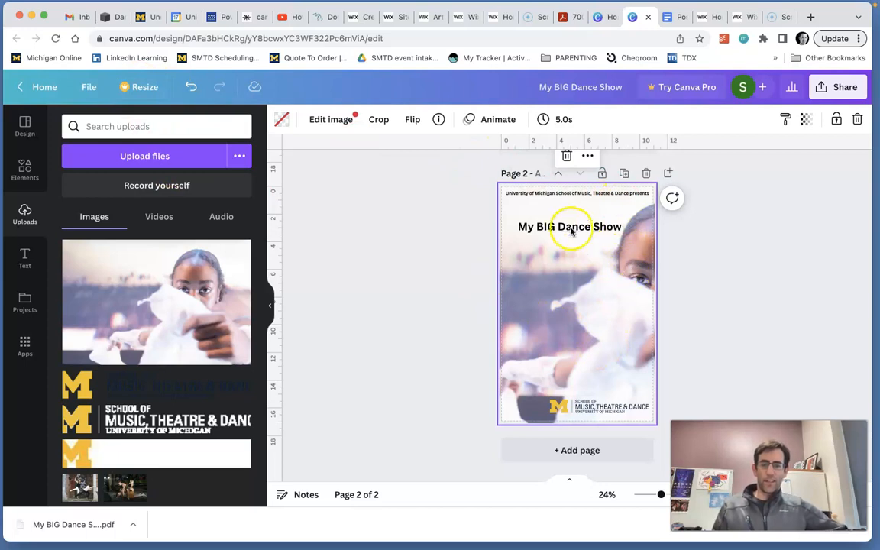
scroll(559, 213, up, 5)
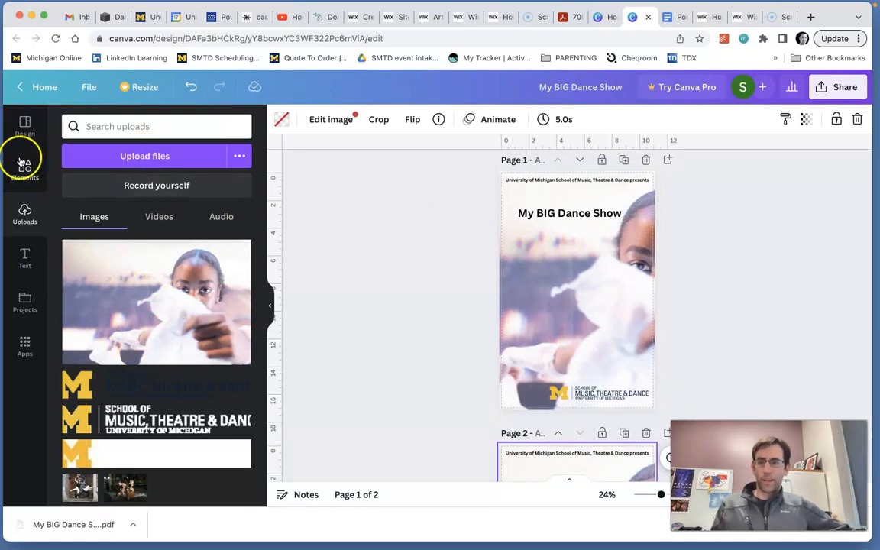
Return to the home page and create a new custom-size design of 1920 × 1080 px
click(44, 86)
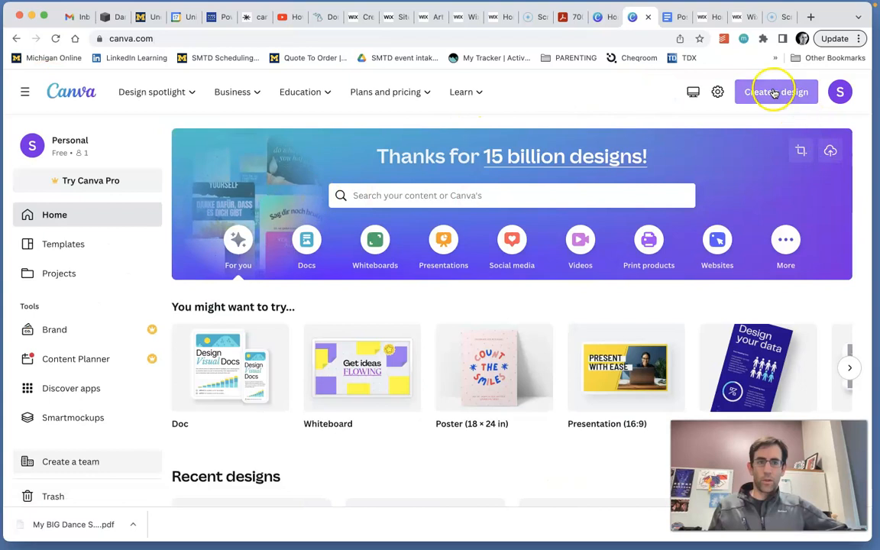
click(777, 92)
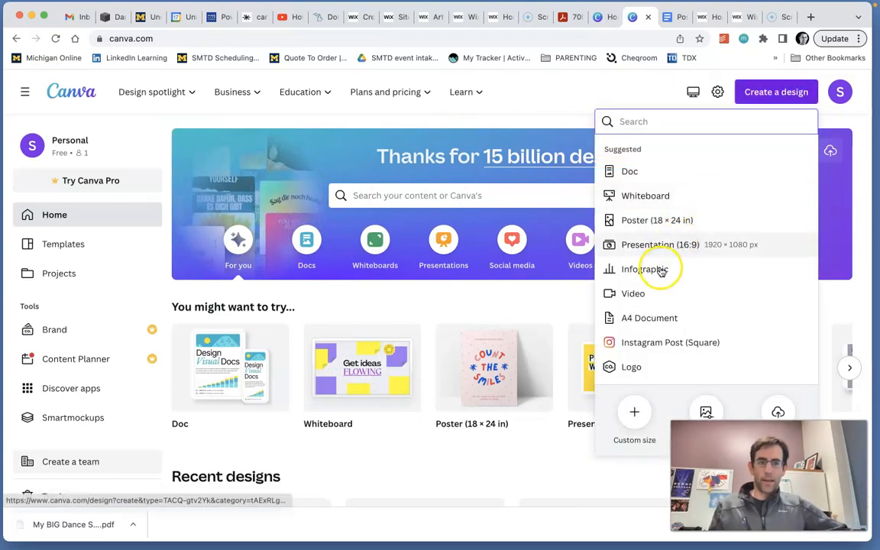
scroll(687, 252, down, 3)
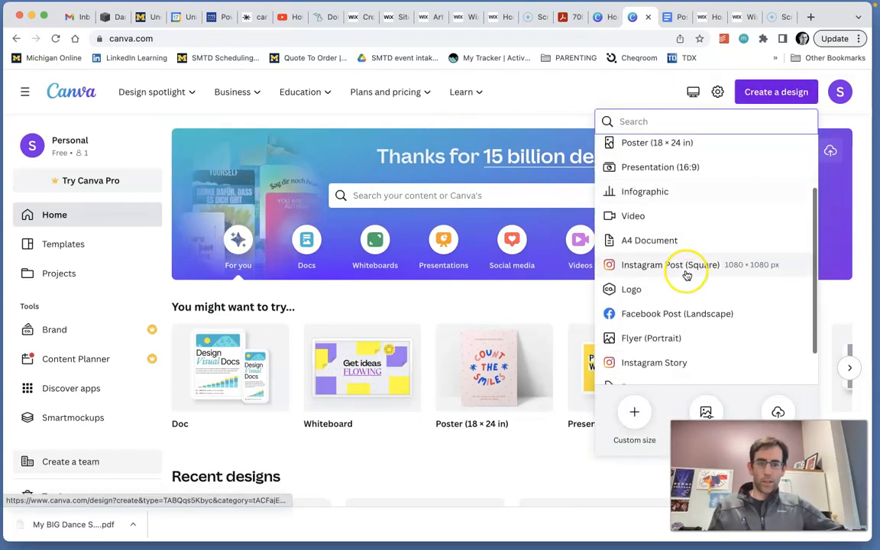
click(636, 416)
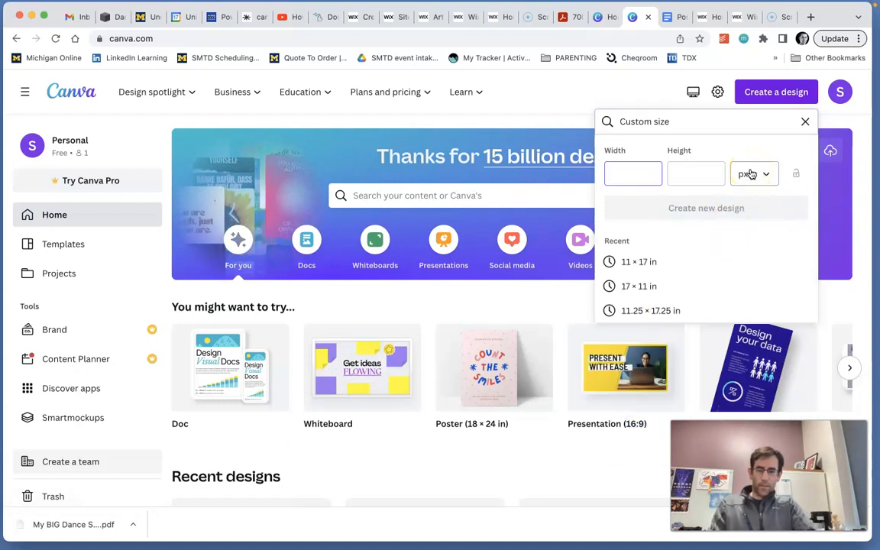
key(Tab)
text(1080)
click(708, 209)
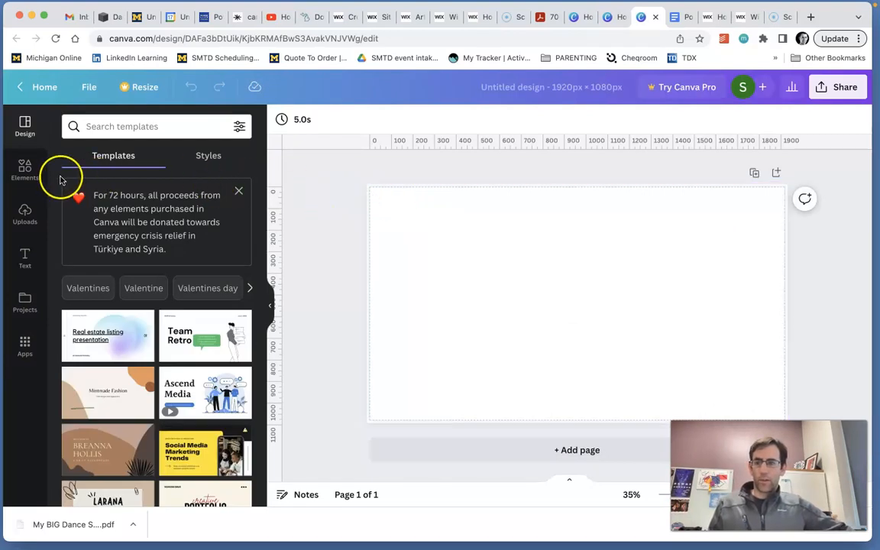
Place the uploaded dancer photo on the blank page and enlarge and shift it to cover the whole page
click(24, 215)
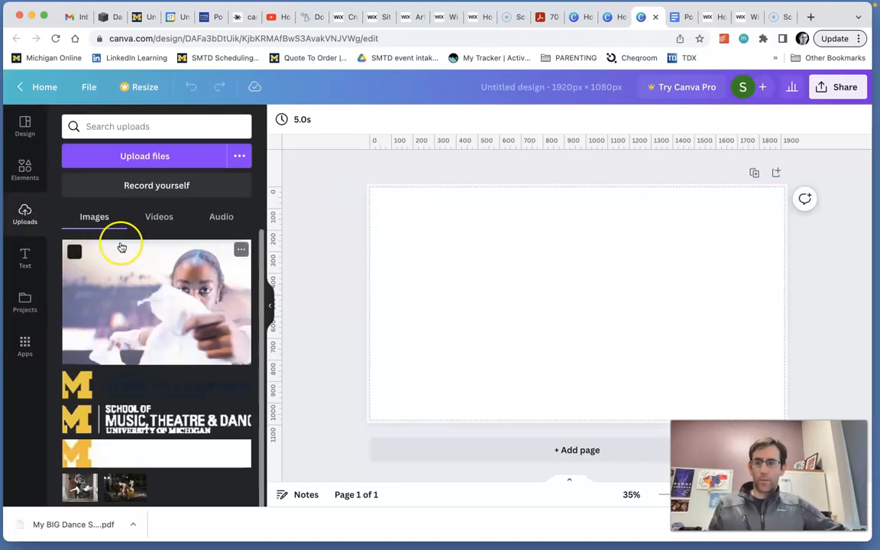
drag(134, 291, 426, 227)
drag(605, 343, 745, 436)
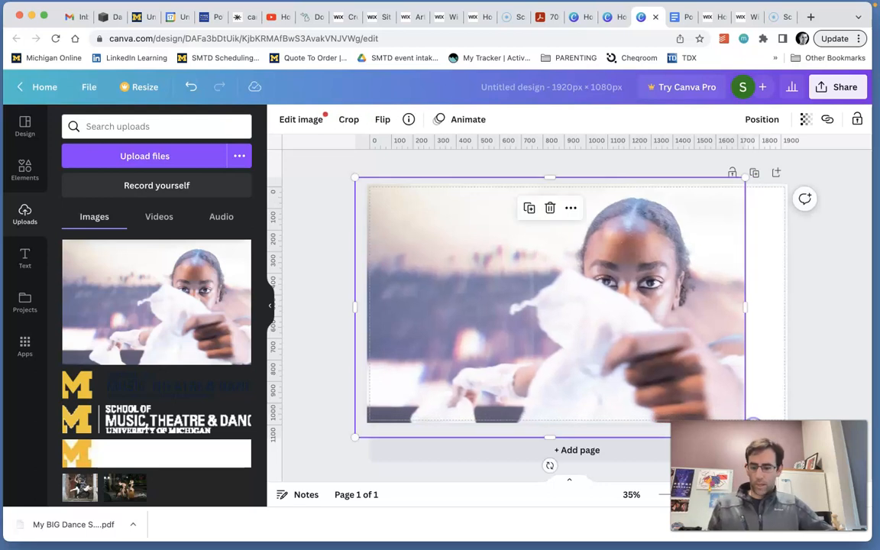
key(super+z)
drag(605, 344, 785, 463)
click(642, 315)
mouse_move(642, 314)
mouse_down()
mouse_move(622, 310)
mouse_move(631, 315)
mouse_up()
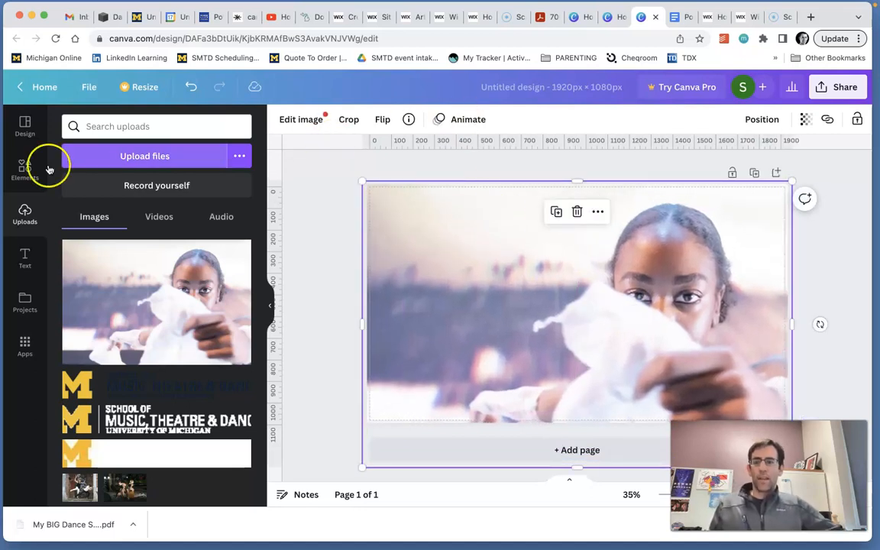
click(26, 254)
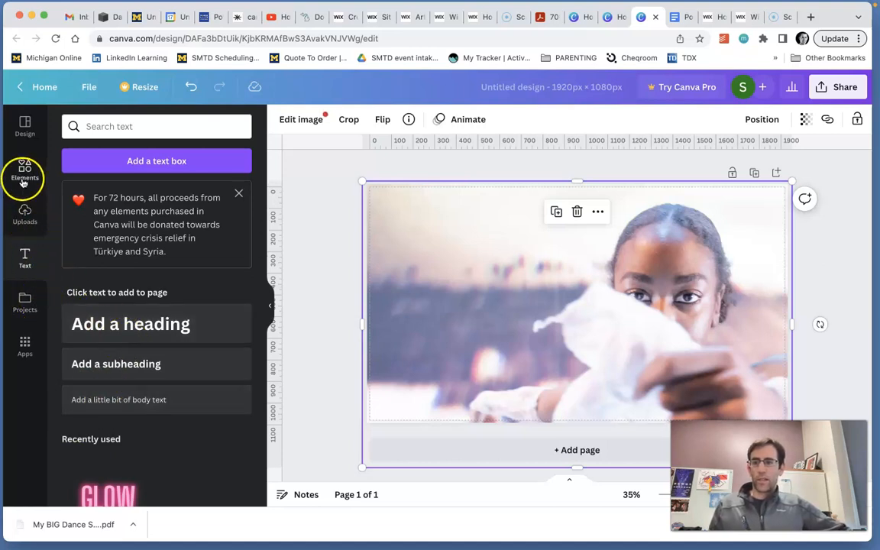
click(25, 126)
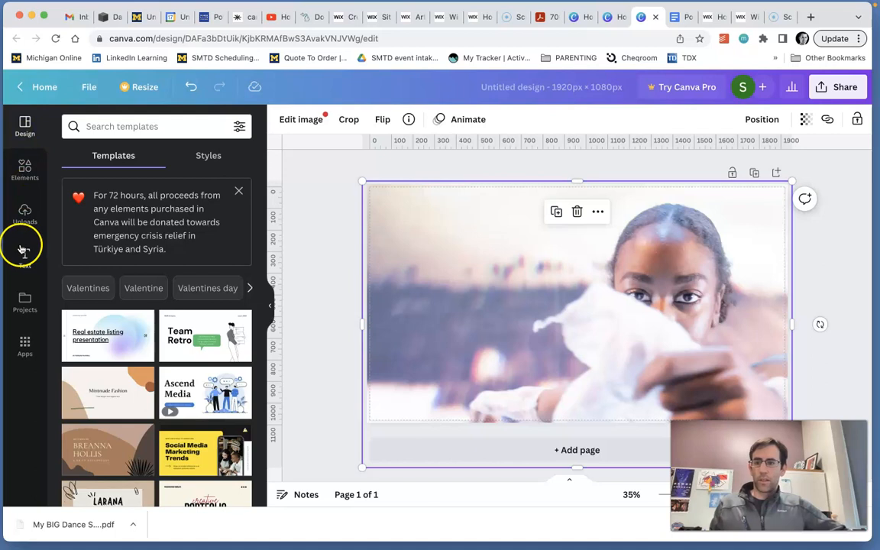
click(24, 214)
drag(141, 389, 425, 382)
drag(377, 414, 376, 416)
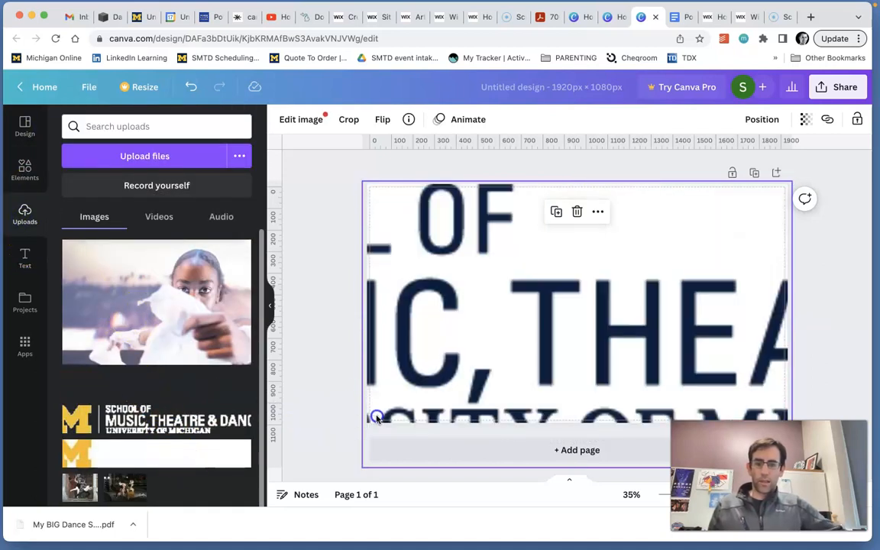
drag(429, 426, 487, 356)
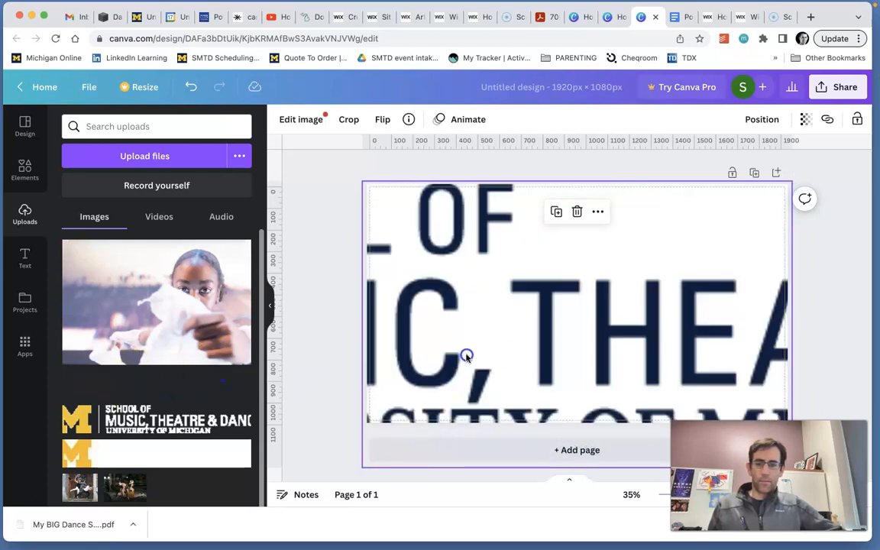
drag(649, 344, 825, 291)
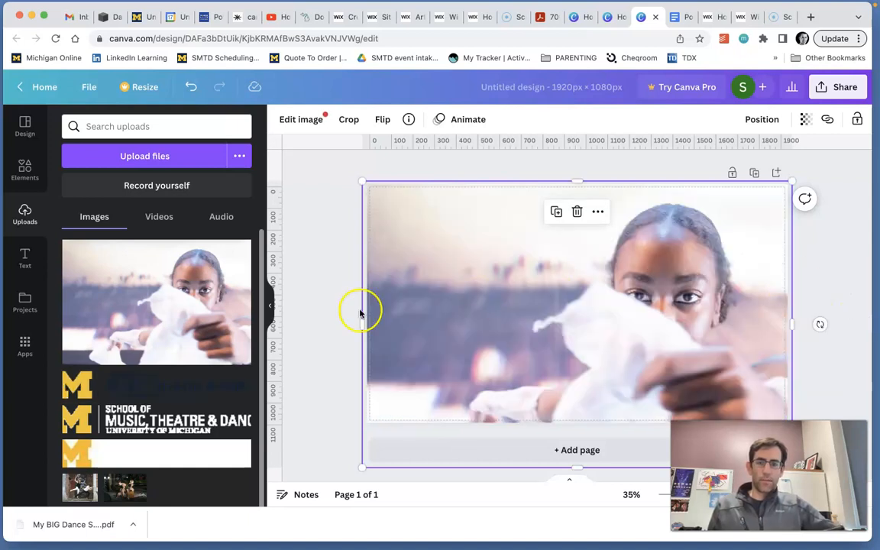
drag(75, 382, 389, 404)
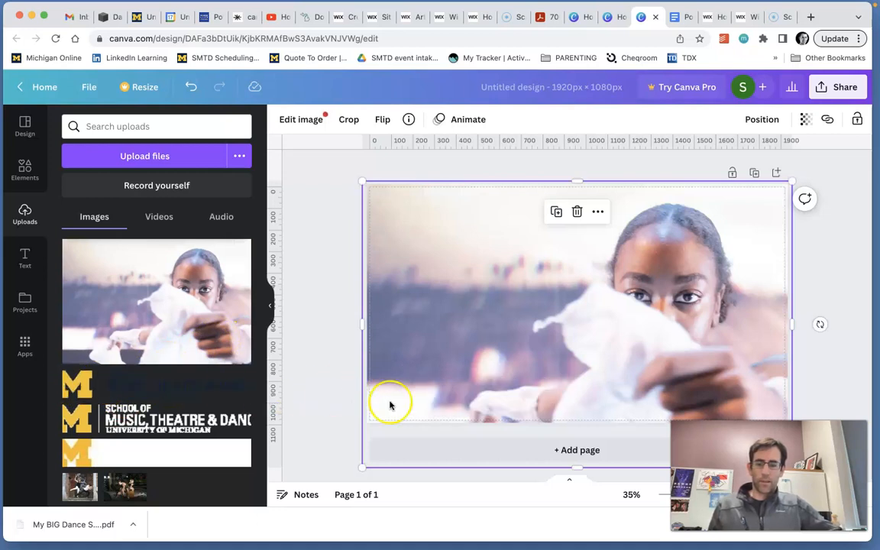
drag(148, 386, 456, 378)
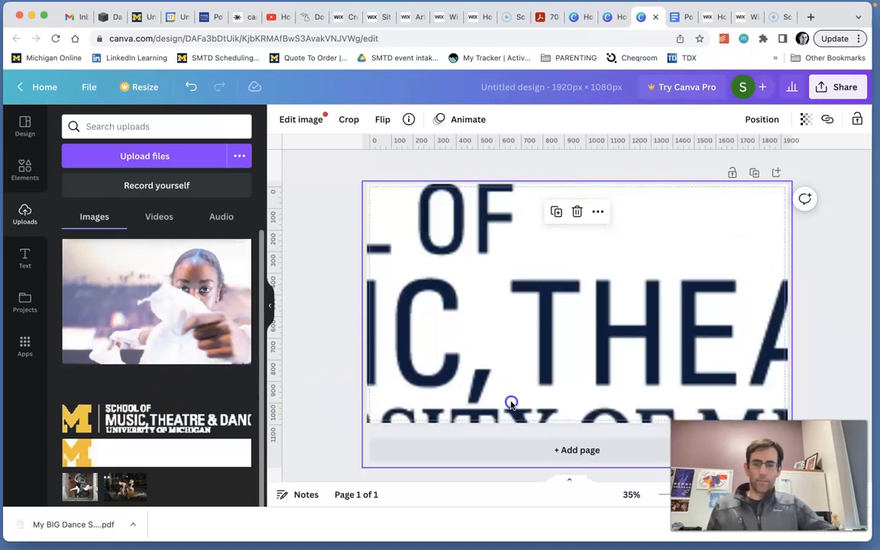
drag(694, 416, 763, 419)
drag(701, 403, 595, 418)
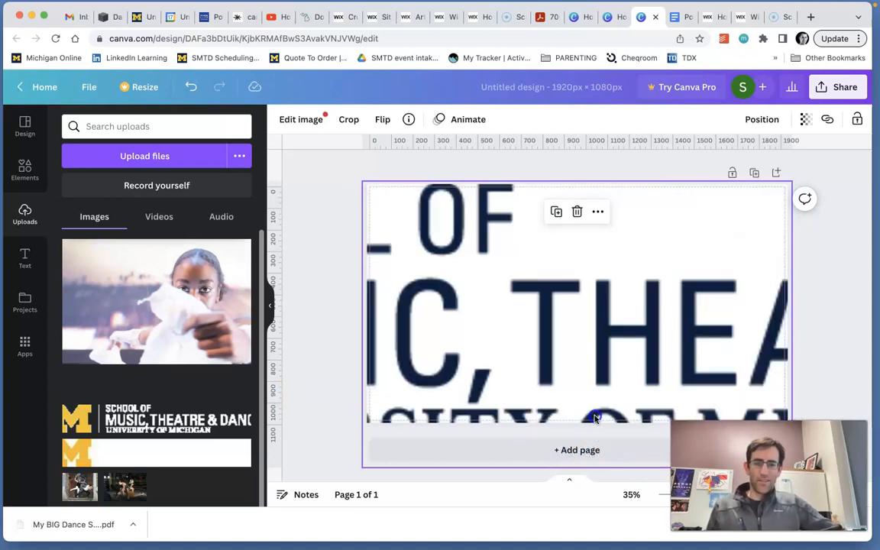
drag(591, 248, 124, 418)
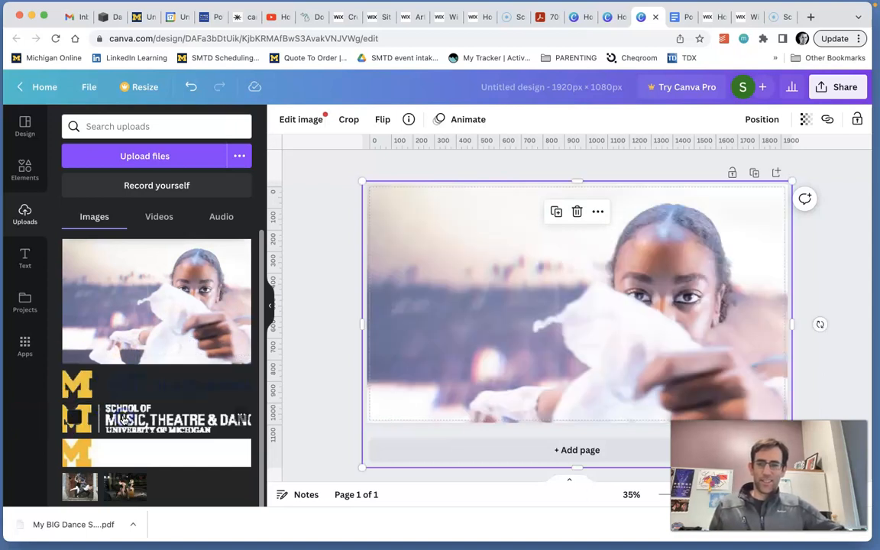
Add the blue-lettered School of Music, Theatre & Dance logo in the page's bottom left corner, about 30% of the page wide
click(134, 385)
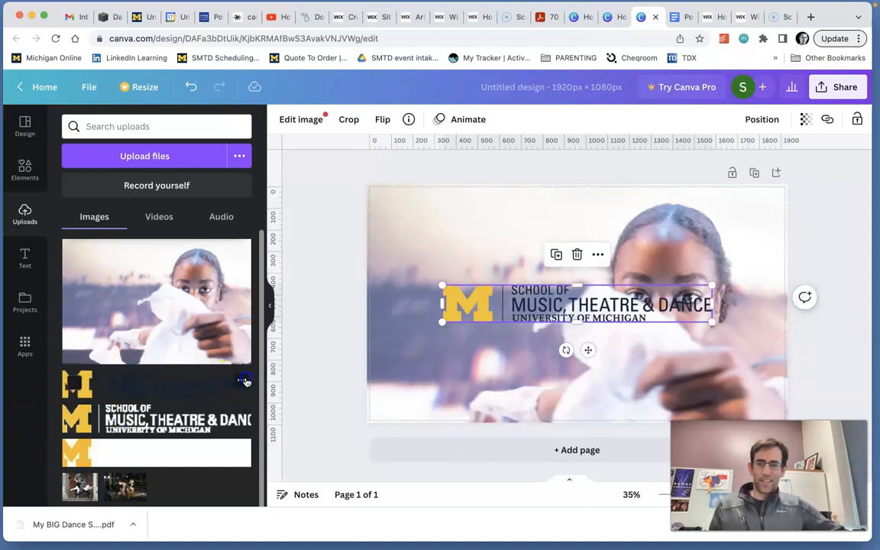
click(243, 380)
click(279, 403)
drag(562, 308, 500, 397)
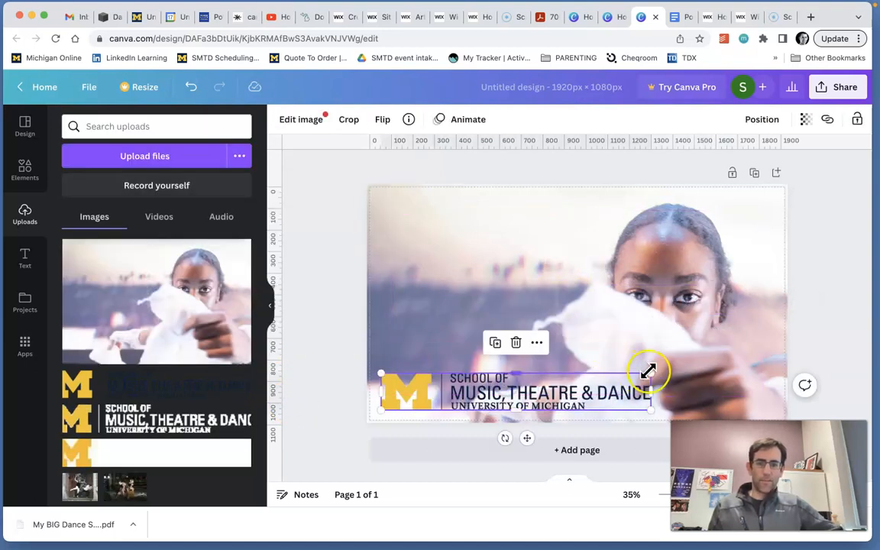
drag(643, 377, 475, 409)
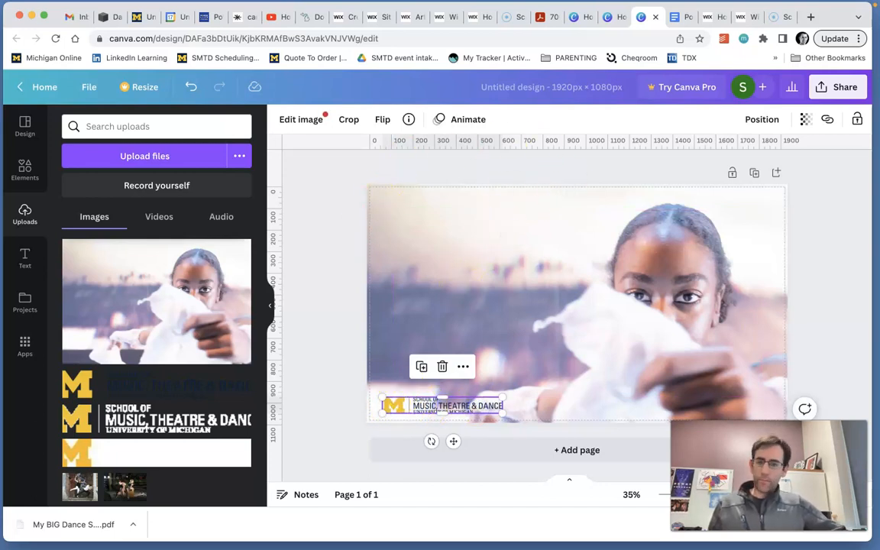
Open the download settings for the wall-mount design and choose JPG as the file type at 1,920 × 1,080 px
click(90, 87)
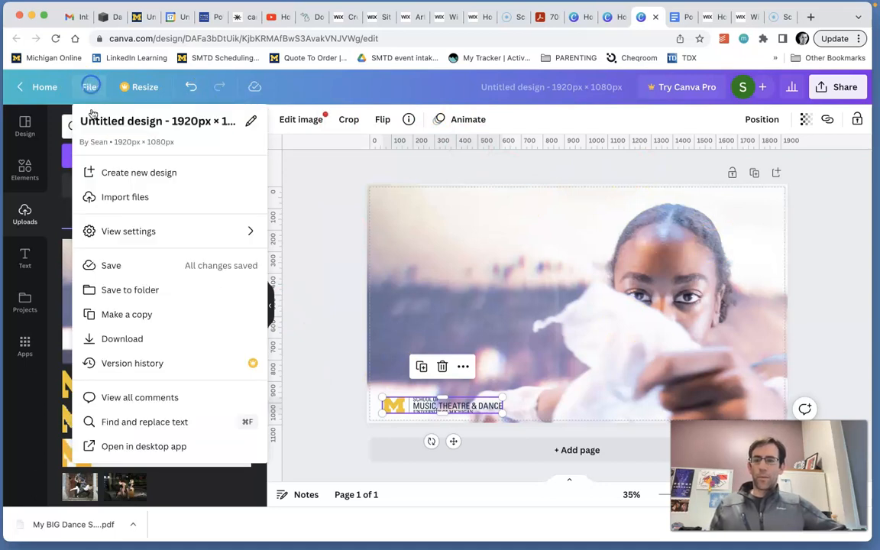
click(144, 345)
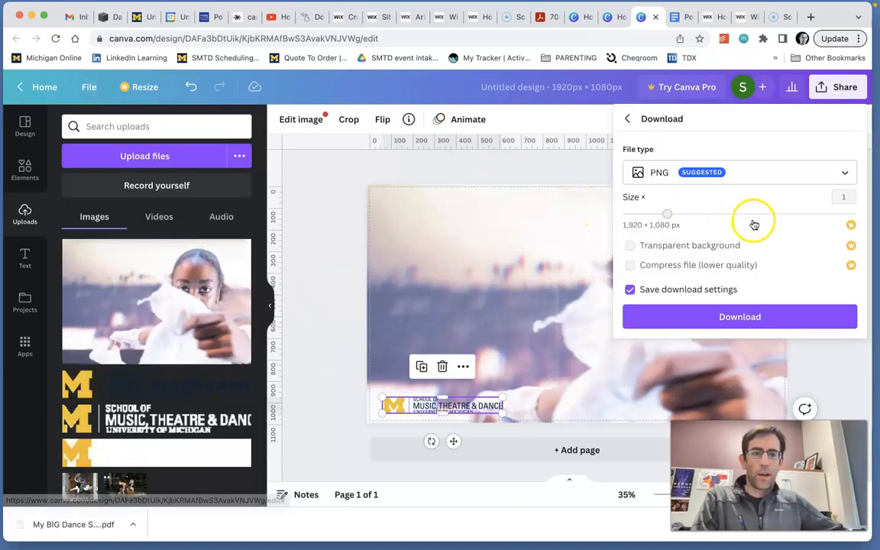
click(799, 173)
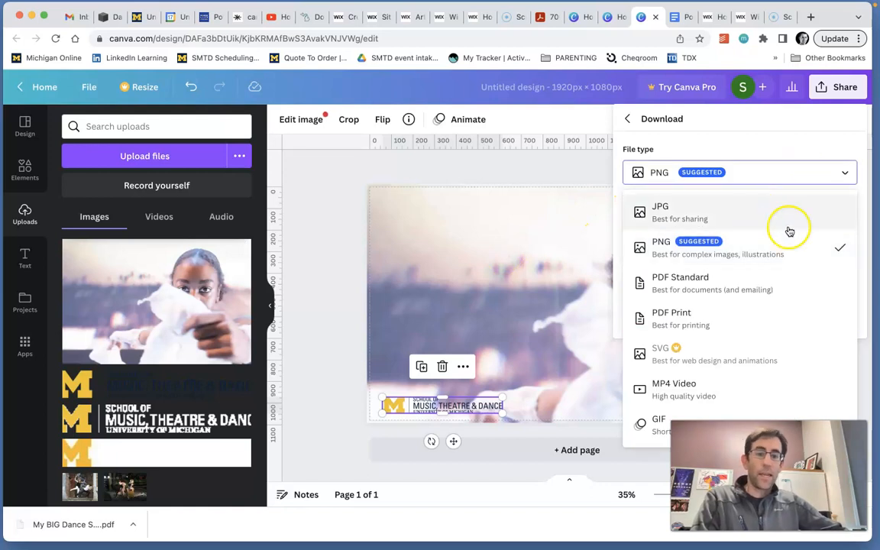
click(742, 218)
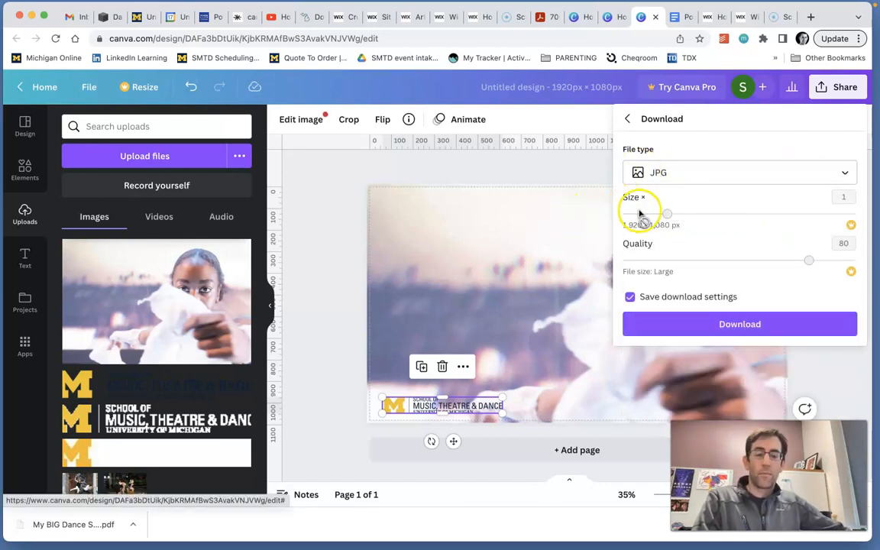
click(822, 261)
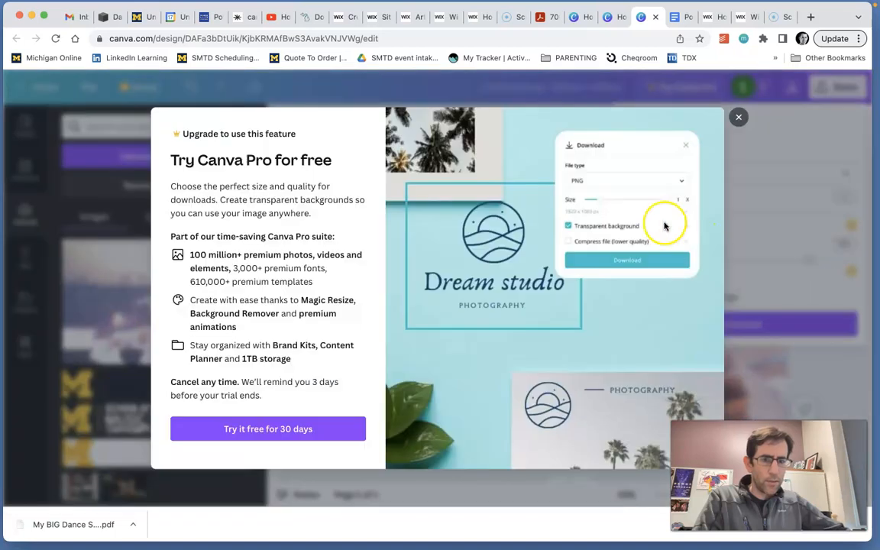
click(738, 115)
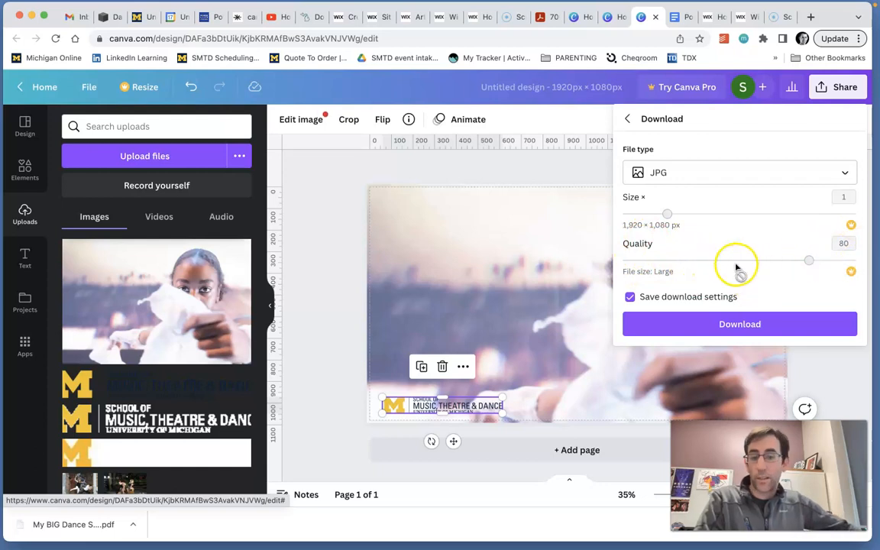
Download the design as 2.23 BDS_WallMount.jpg in the Dance Promo Images folder and dismiss the finished download notice
click(754, 323)
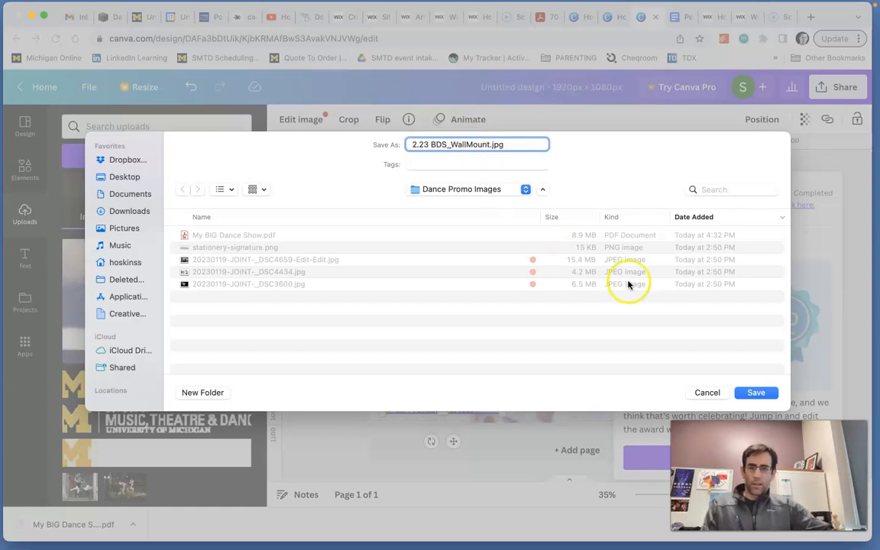
click(756, 392)
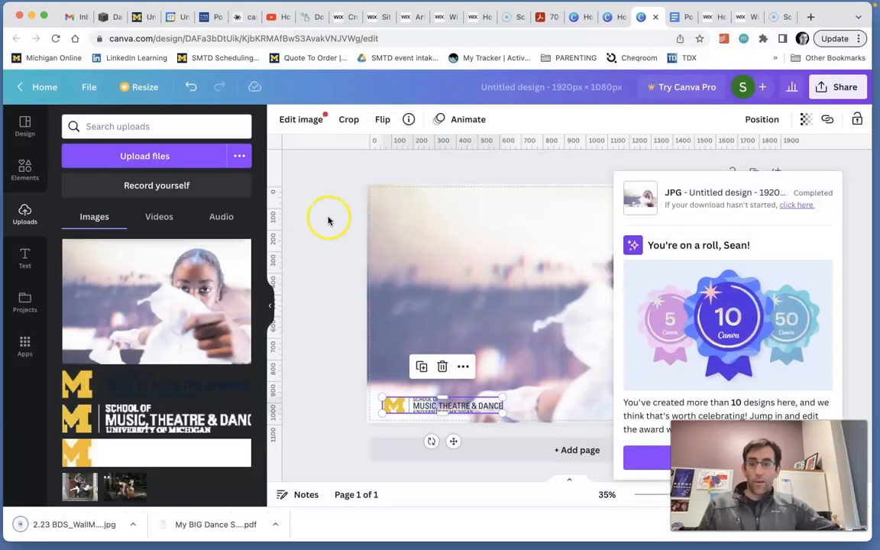
click(352, 198)
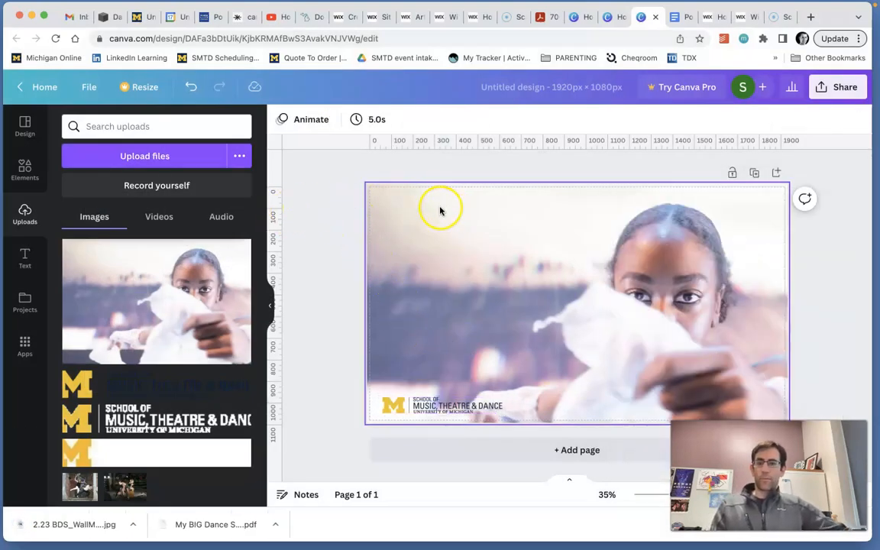
Create a new blank design in the Your Story format from the current design
click(90, 86)
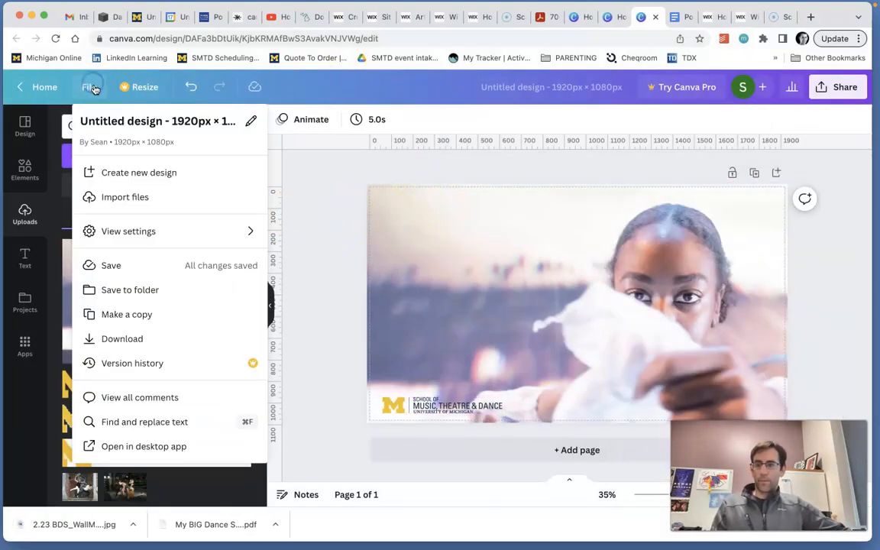
click(152, 175)
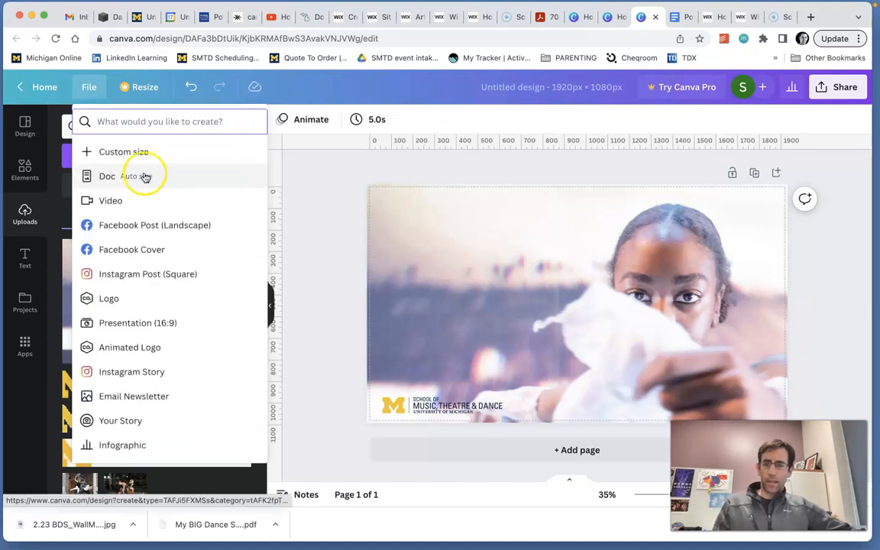
click(145, 372)
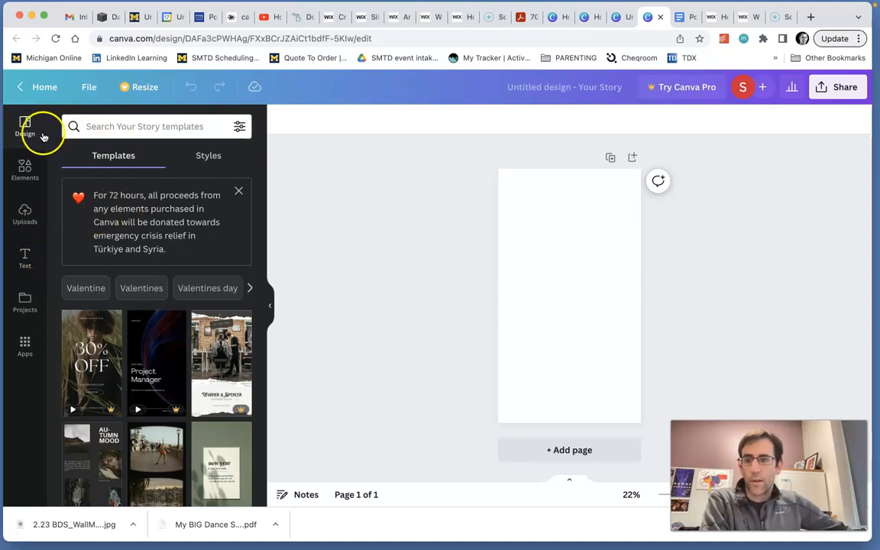
scroll(81, 191, down, 1)
scroll(81, 190, down, 1)
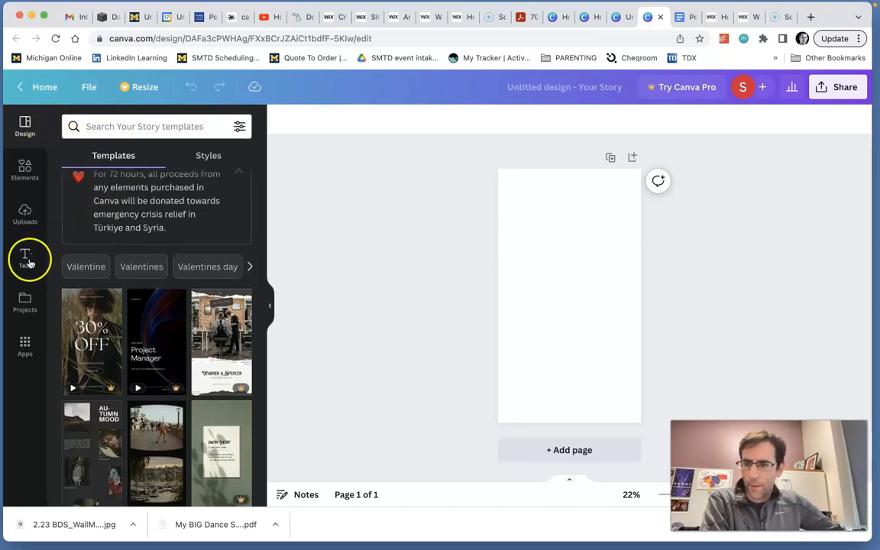
Upload the photo 20230119-JOINT-_DSC3600.jpg from the Dance Promo Images folder
click(25, 216)
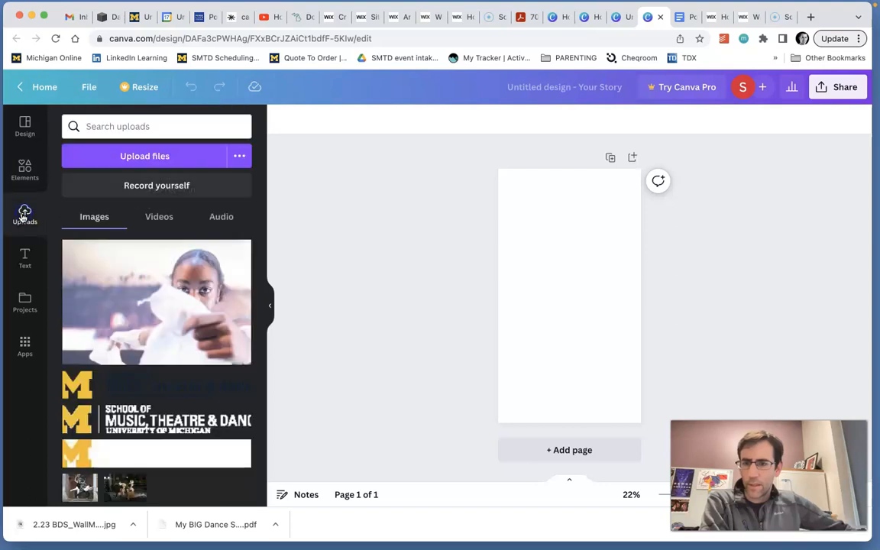
click(131, 159)
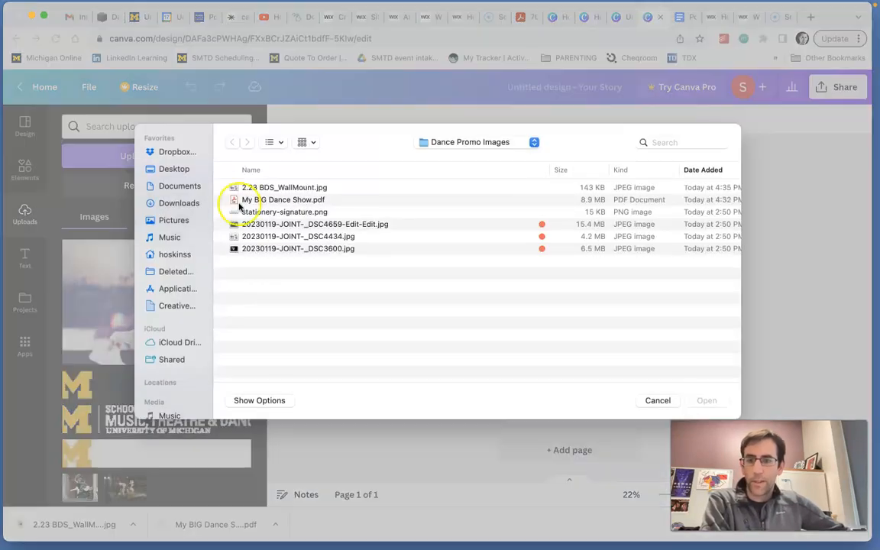
click(275, 250)
key(space)
key(space)
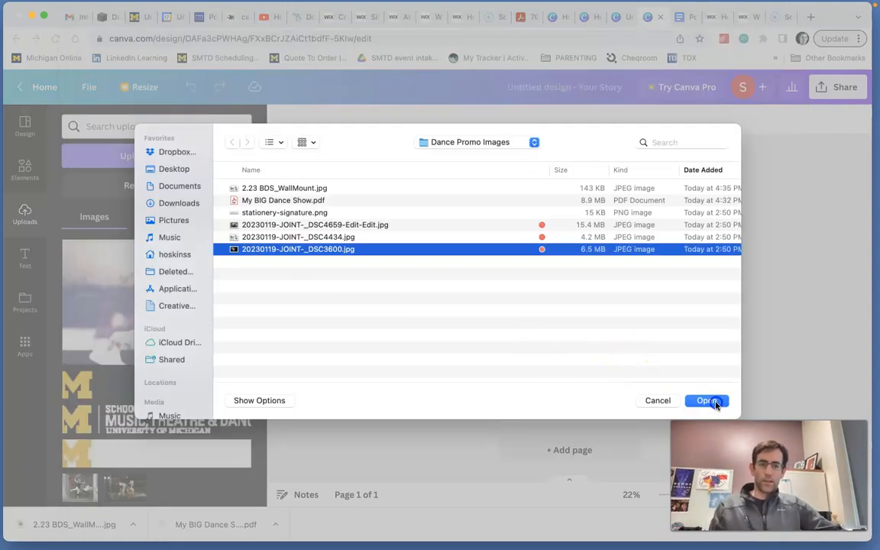
click(707, 400)
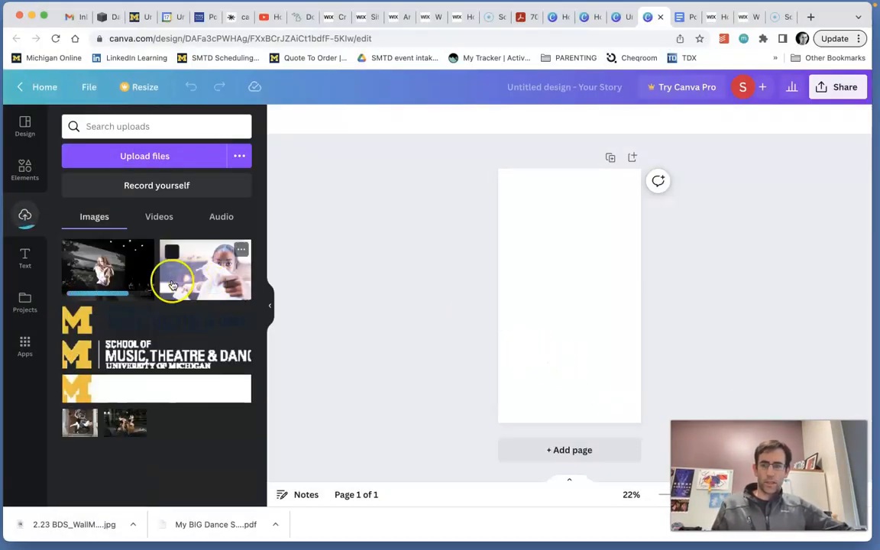
Fill the story page with the uploaded stage photo as its background and enlarge its crop to frame the dancer more closely
drag(112, 271, 505, 234)
mouse_move(598, 271)
mouse_down()
mouse_move(607, 268)
mouse_move(602, 285)
mouse_up()
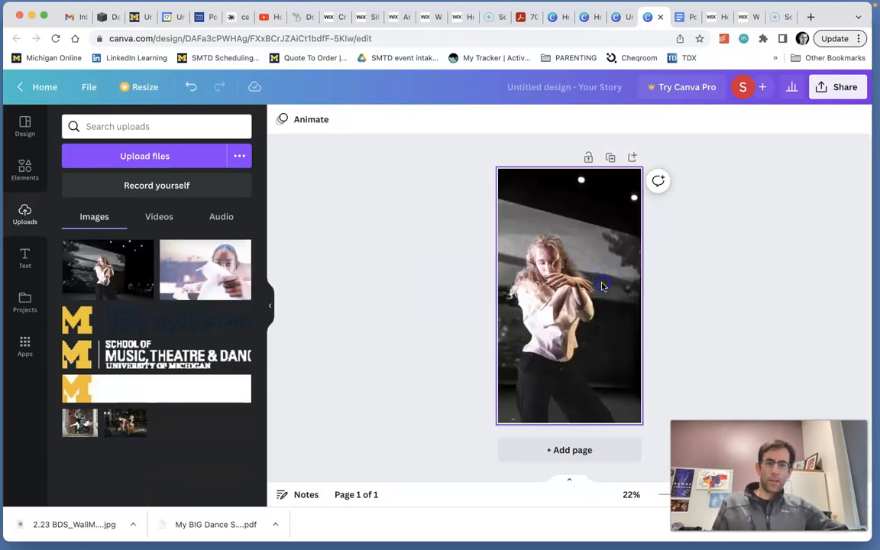
double_click(625, 385)
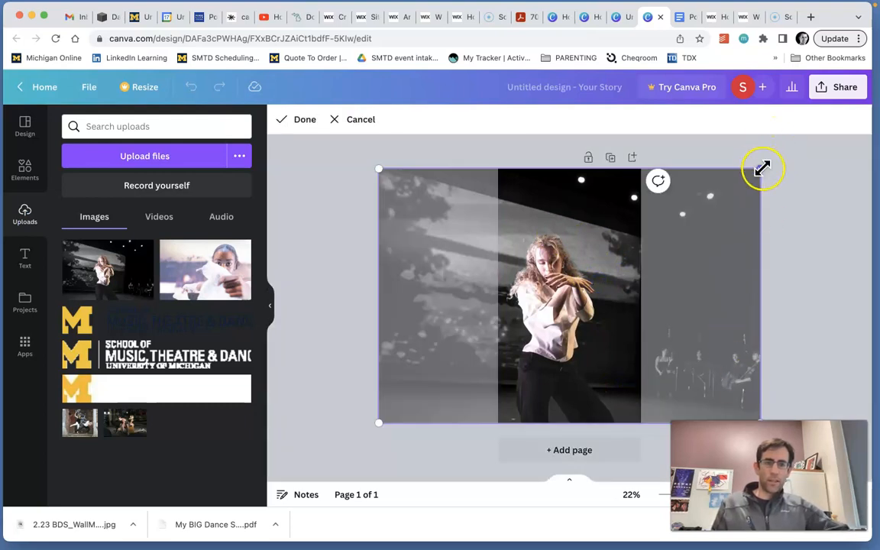
drag(762, 168, 718, 225)
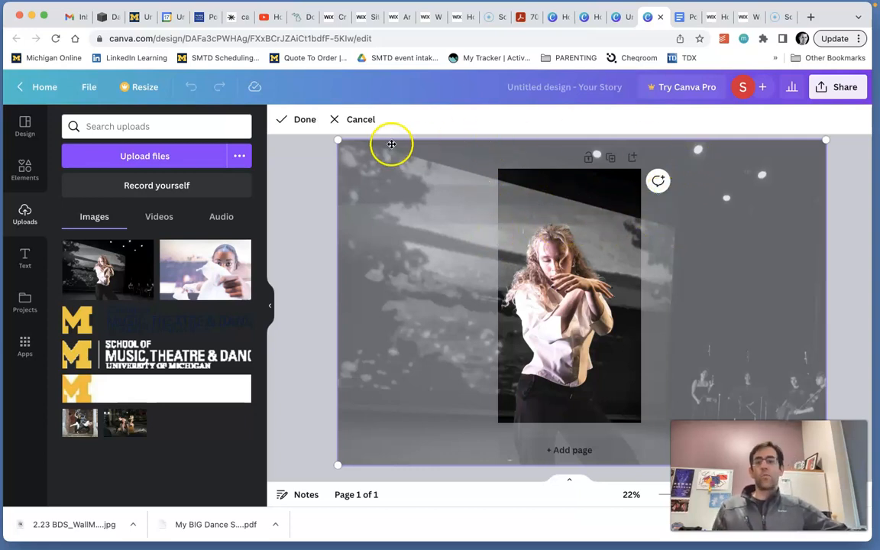
click(300, 122)
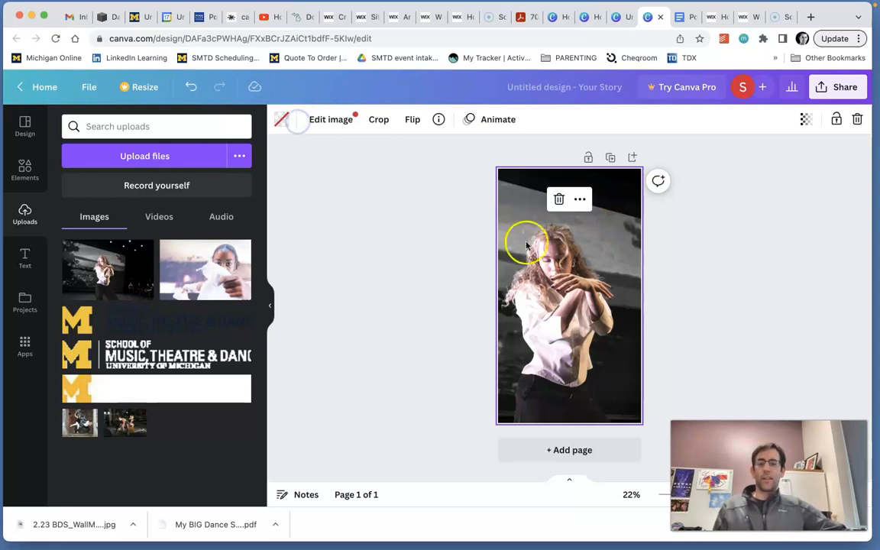